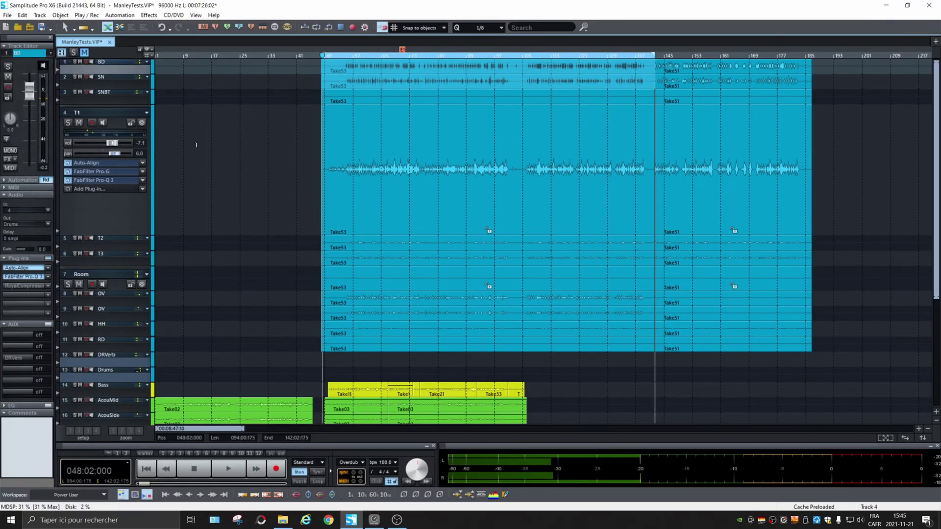
Step: Collapse the T1 track's height and enlarge the BD track to show its full waveform and controls
left_click_drag(116, 235, 119, 141)
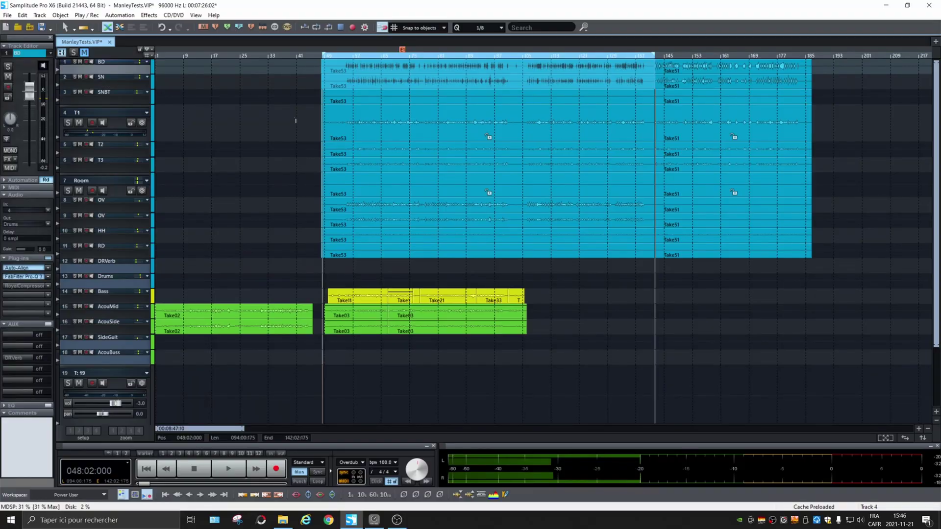
left_click(292, 99)
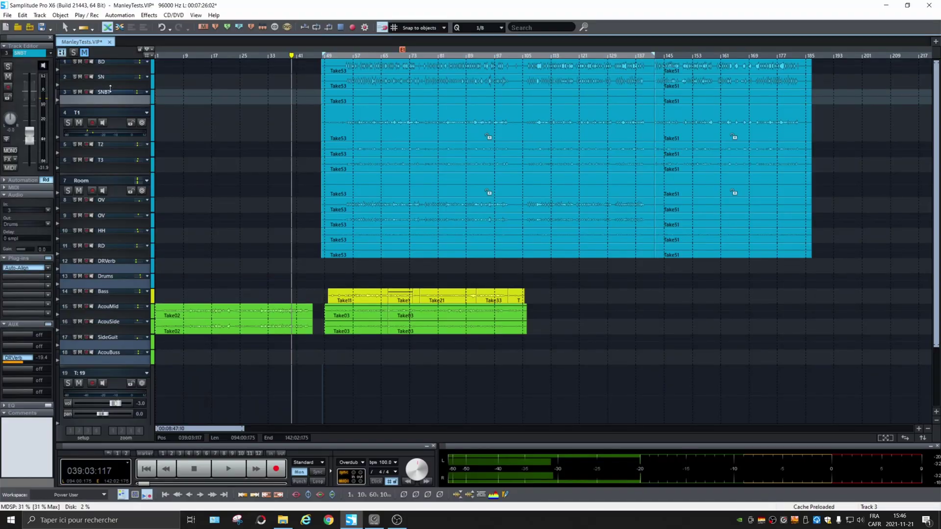
left_click_drag(114, 74, 114, 177)
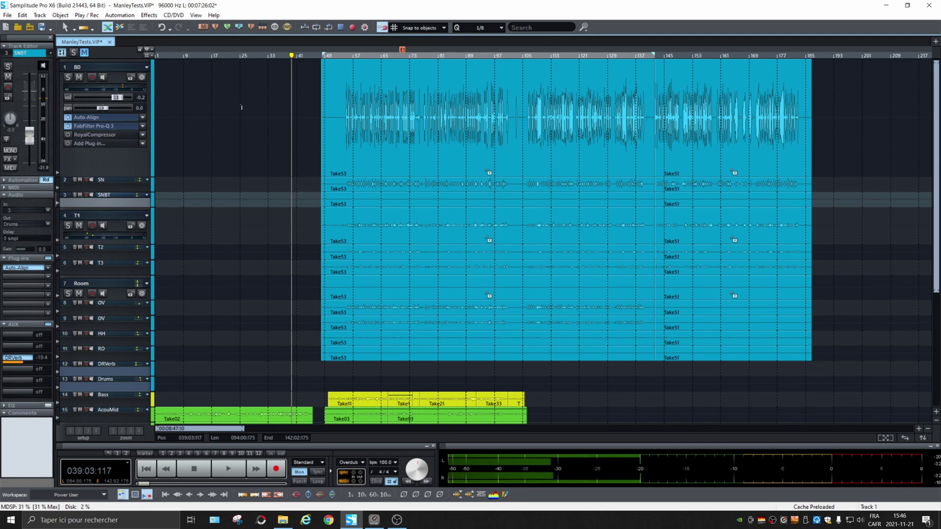
Step: Select the grouped Take53 drum objects, and the individual Take11, Take21 and Take33 objects on the Bass track
left_click(554, 161)
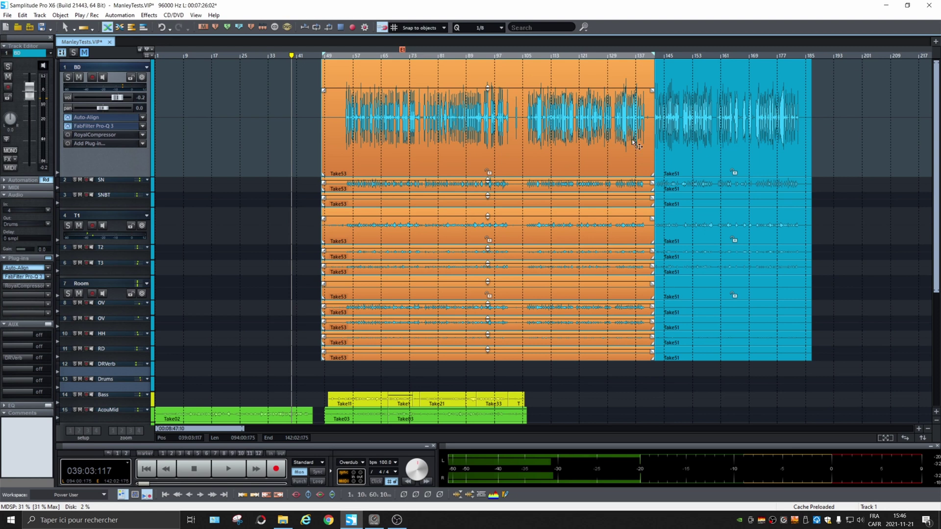
scroll(395, 281, "down", 5)
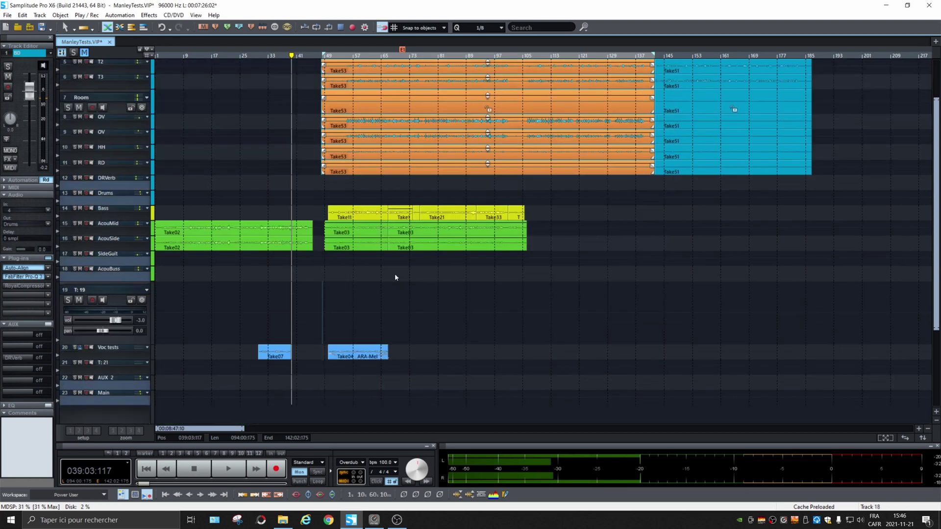
left_click(360, 215)
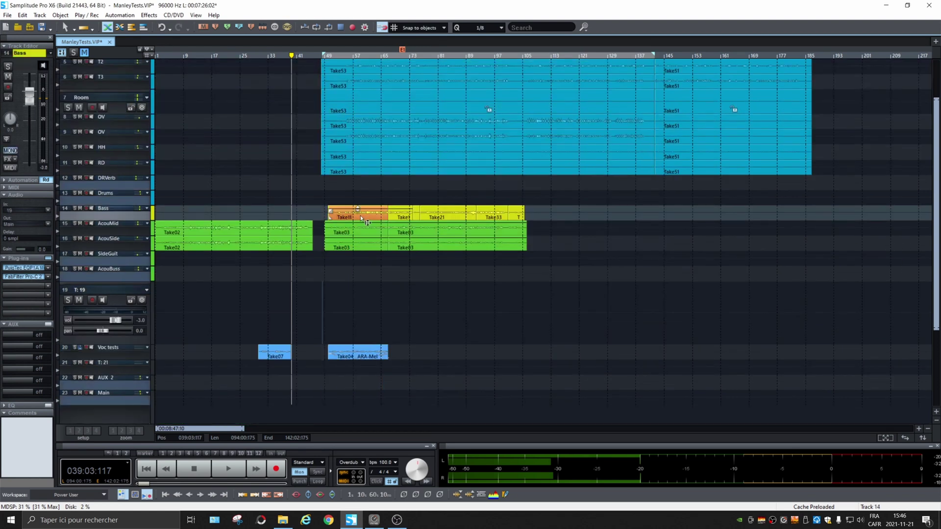
left_click(422, 214)
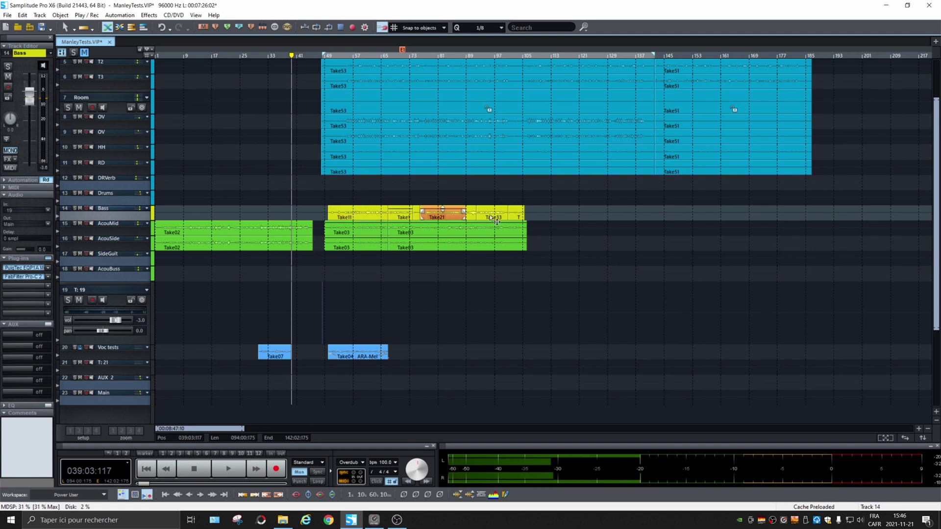
left_click(498, 221)
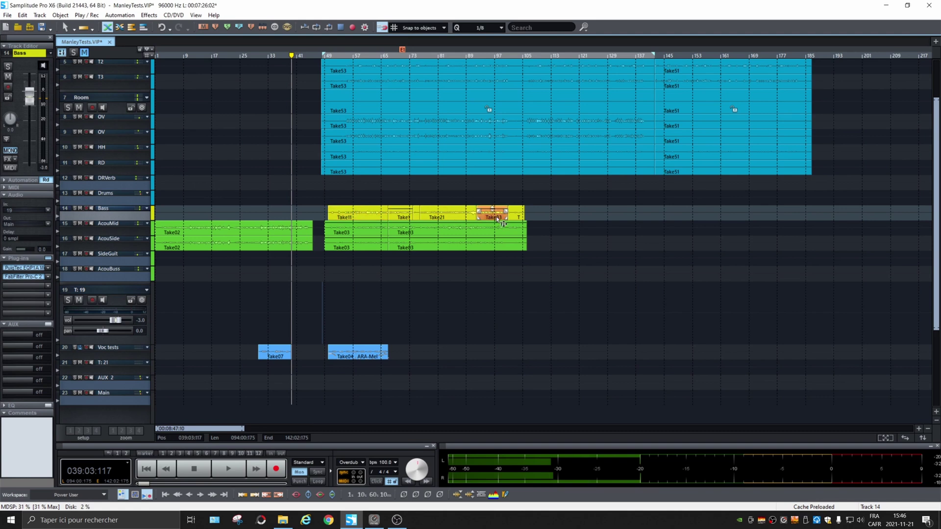
Step: Open the Object Editor for the Take11 object on the Bass track and close it without changes
left_click(364, 216)
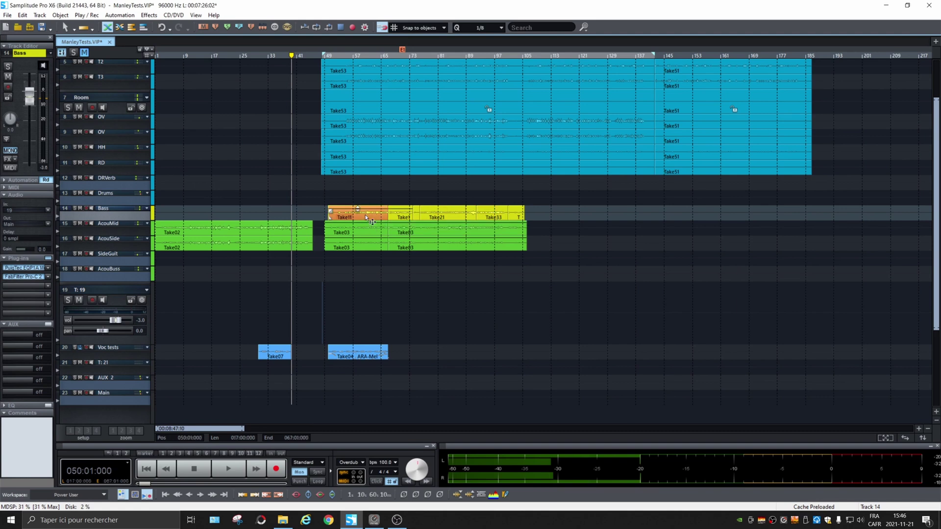
double_click(365, 215)
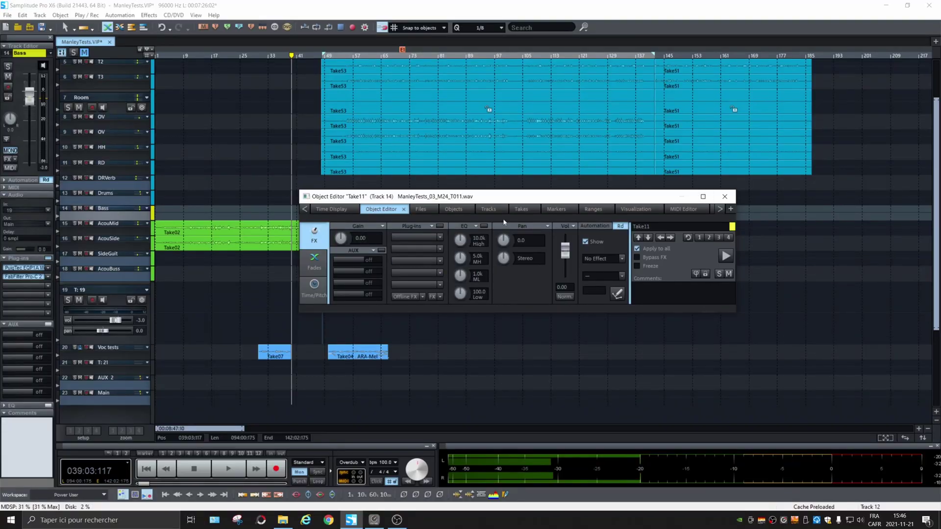
left_click(725, 196)
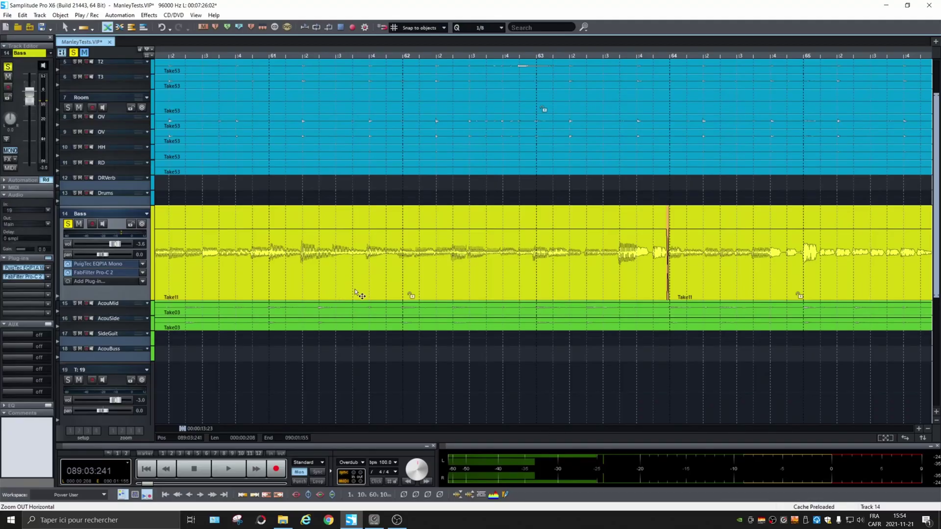
Step: Mark a time range in the upper half of the Bass track's Take11 object, from about 61:03 to 62:04
left_click(356, 291)
left_click(359, 190)
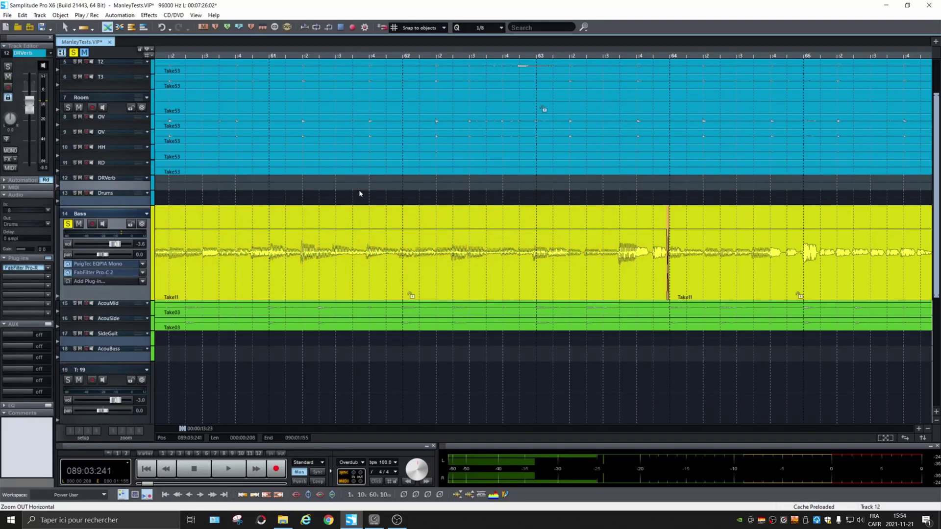
left_click(346, 219)
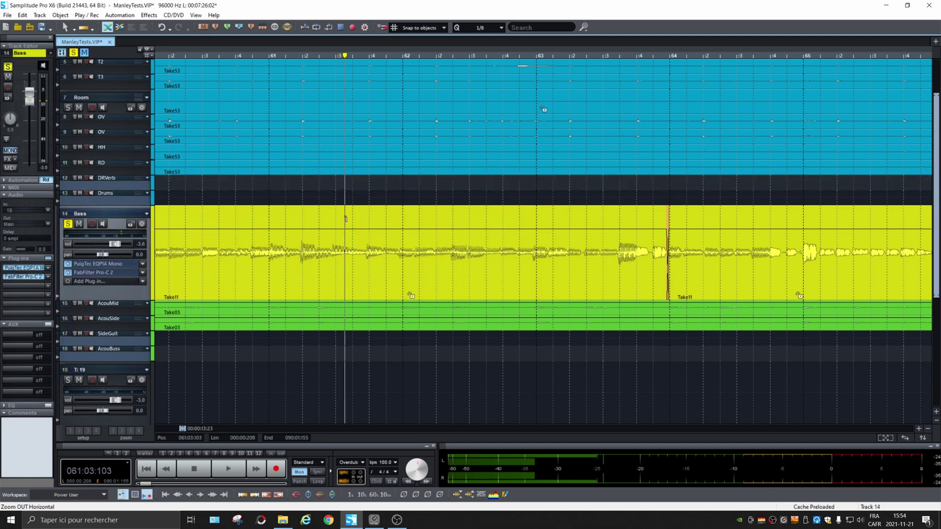
left_click_drag(346, 219, 529, 219)
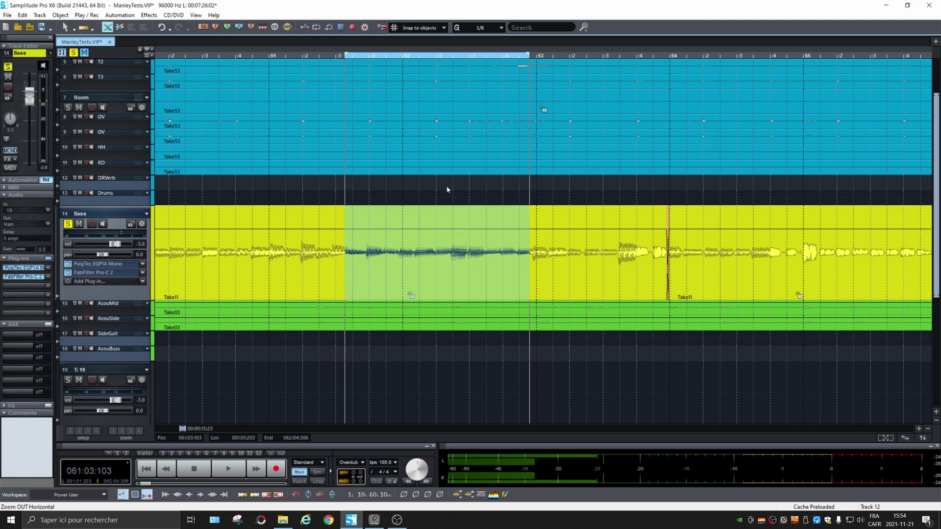
Step: Select the Take11 bass object by its lower half, keeping the marked range, and deselect it
left_click(370, 291)
left_click_drag(308, 283, 255, 284)
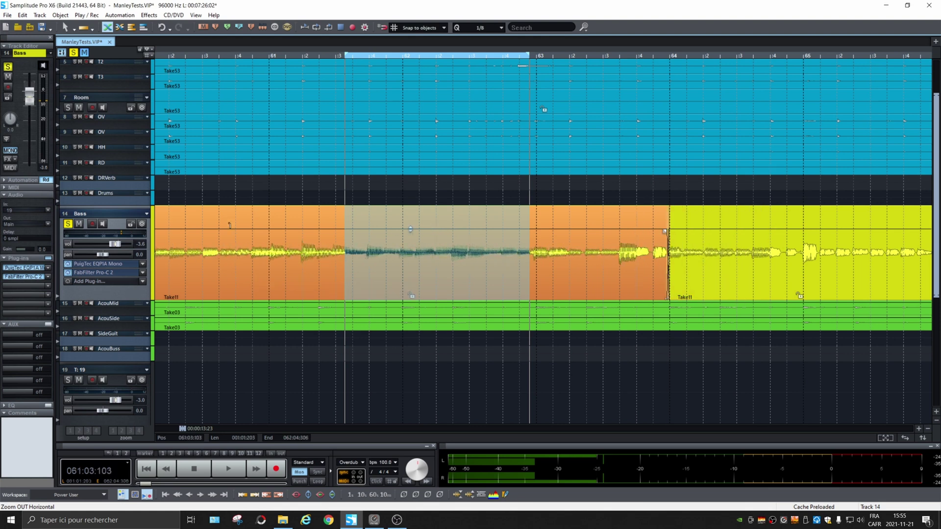
left_click(301, 200)
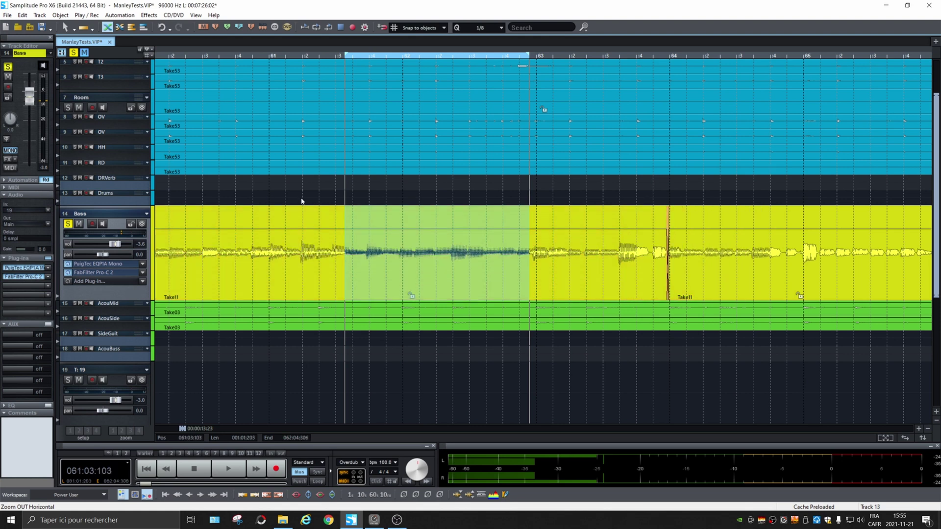
Step: Select the grouped Take53 drum objects and ungroup them
scroll(302, 202, "up", 5)
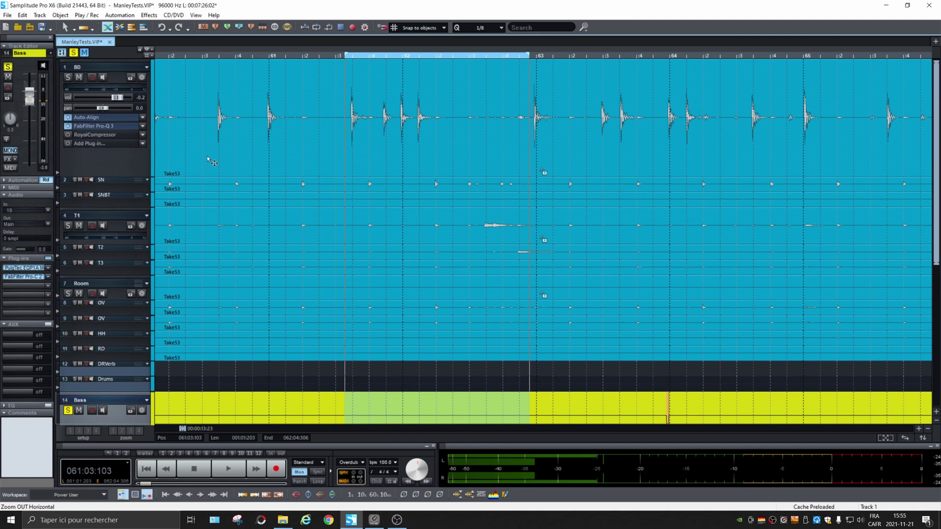
left_click(299, 170)
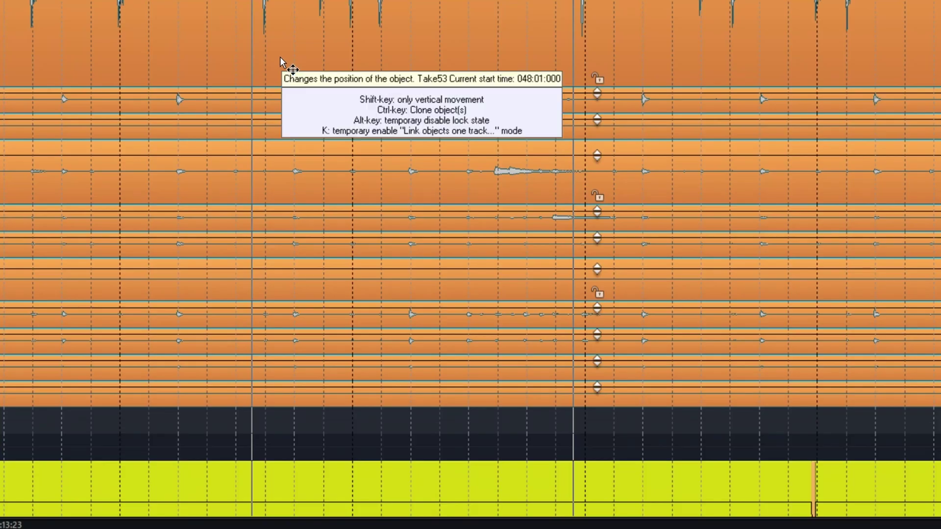
right_click(194, 38)
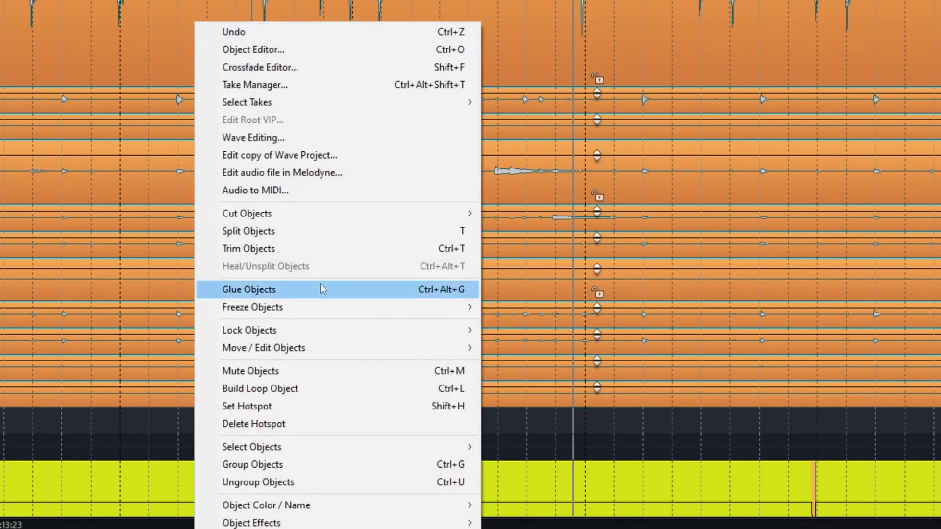
left_click(305, 487)
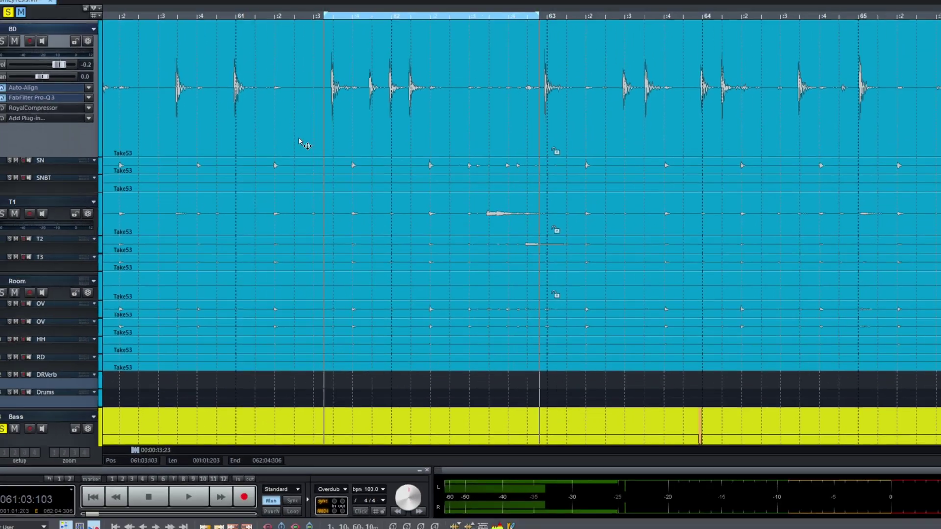
left_click(300, 141)
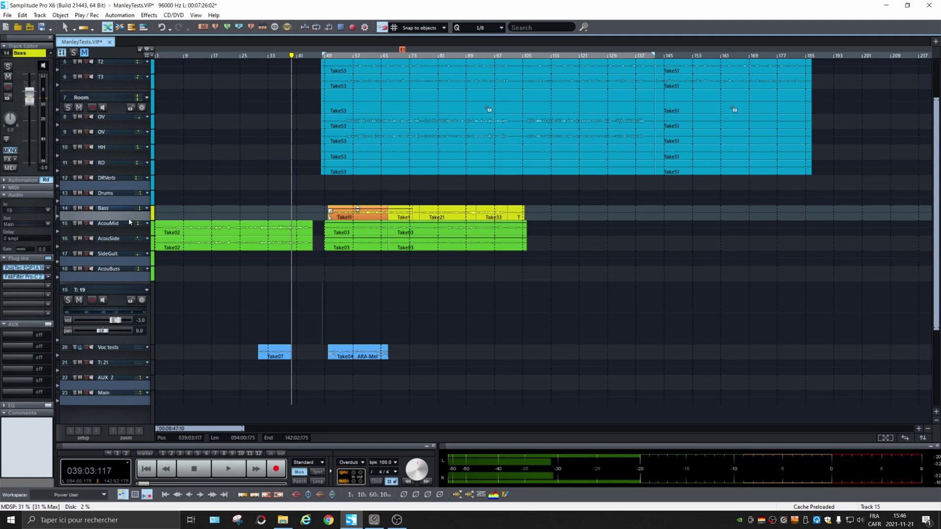
Step: Enlarge the Bass track and trim the start of Take11 to just before the first note at bar 51
left_click_drag(129, 221, 111, 299)
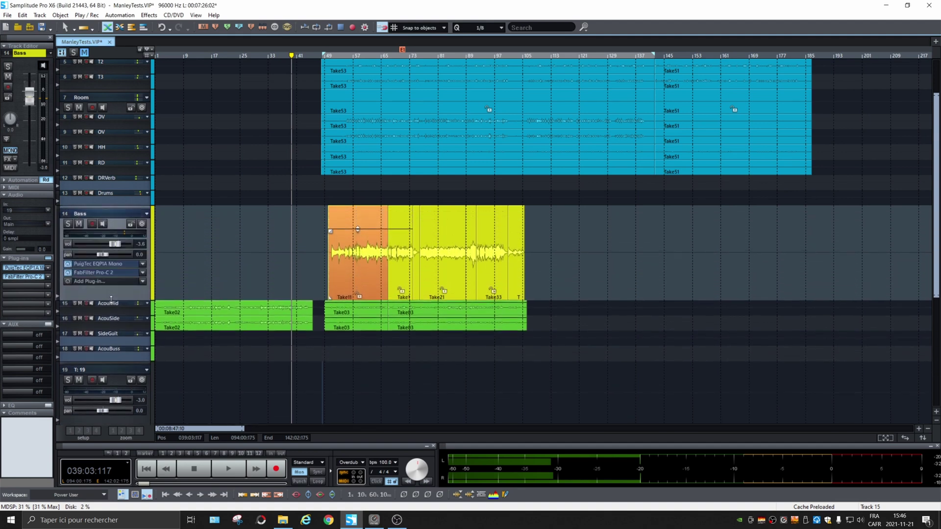
left_click(329, 215)
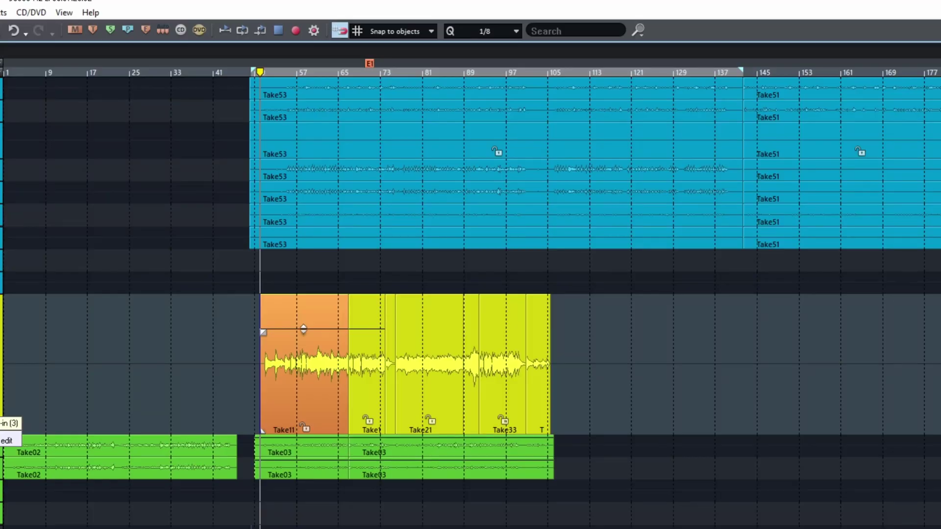
key("ctrl+Up")
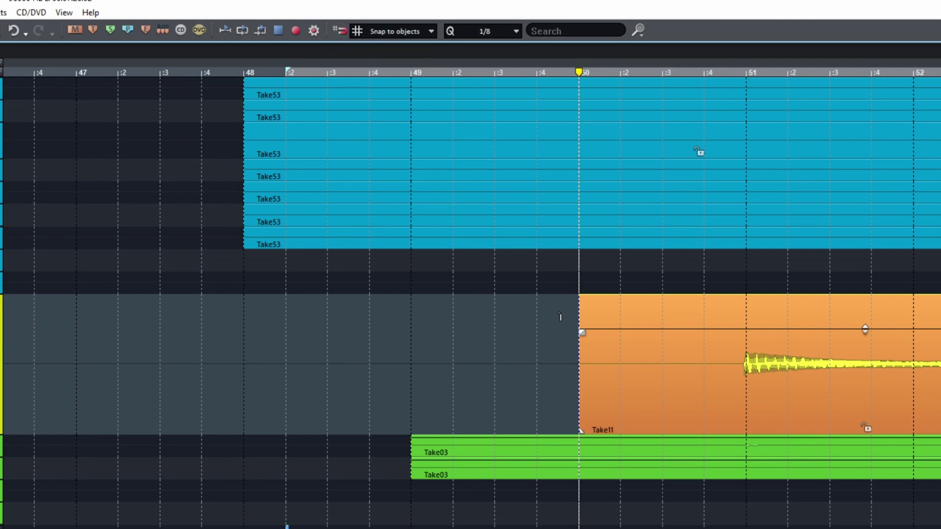
left_click_drag(583, 432, 739, 432)
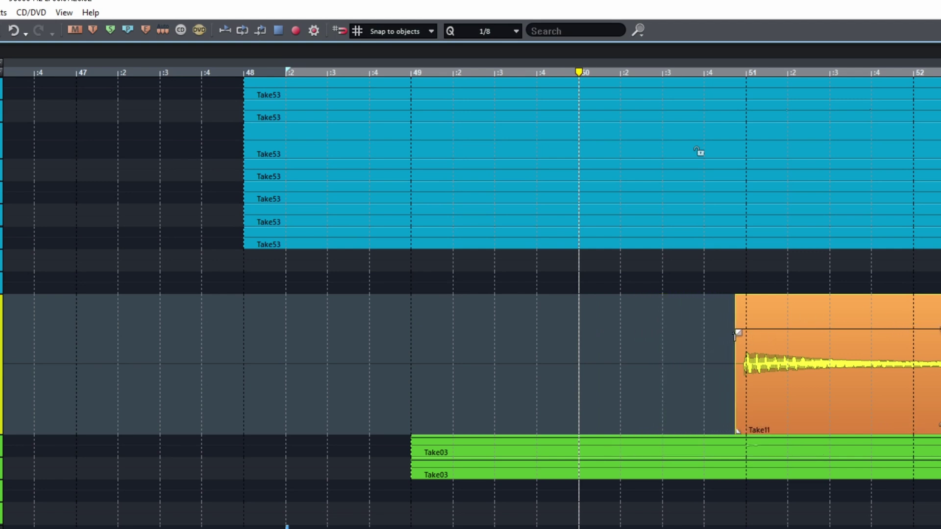
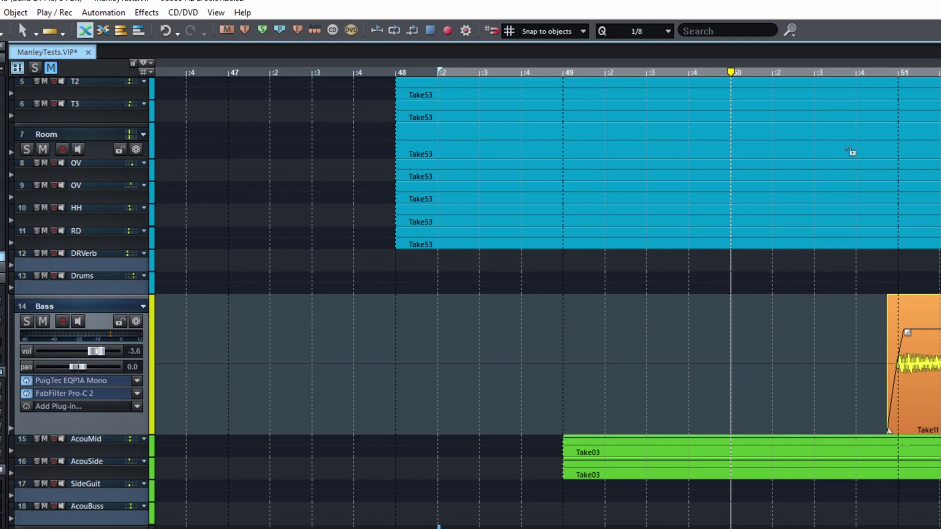
Step: Split the Take11 bass object at bar 64
scroll(851, 151, "right", 10)
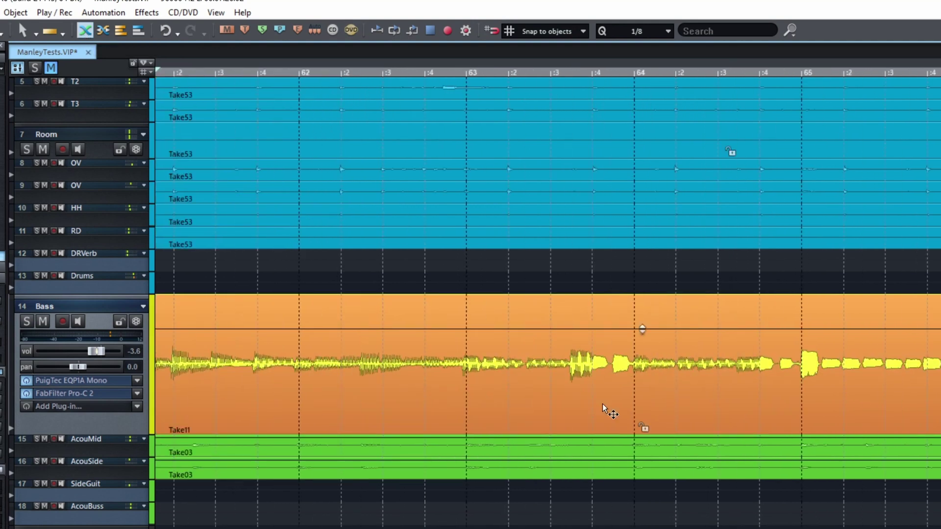
left_click(636, 352)
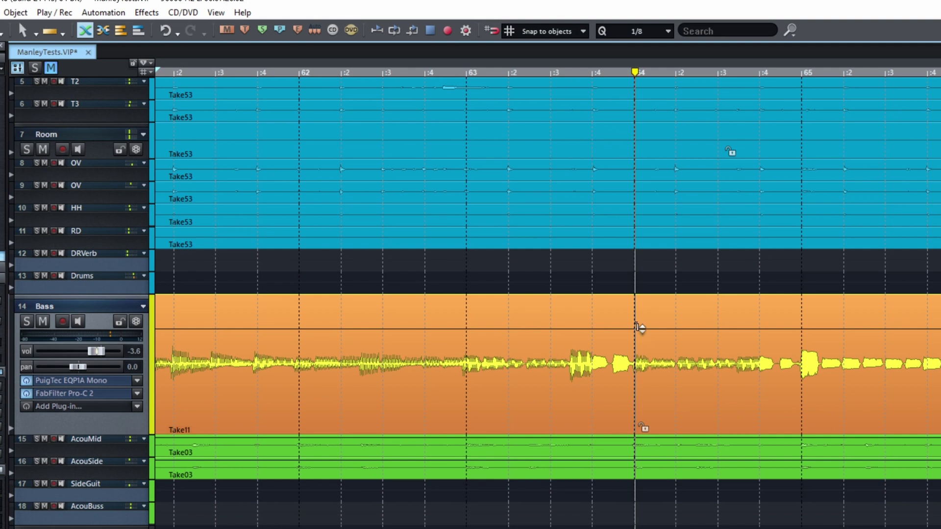
key("t")
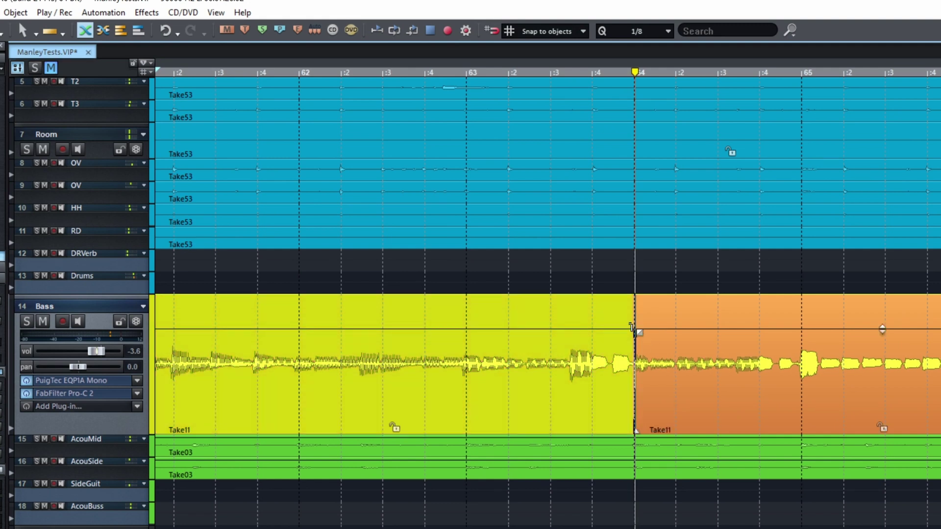
Step: Move the crossfade between the two Take11 bass objects earlier, into the silence just before the bar 64 note
scroll(633, 430, "down", 3)
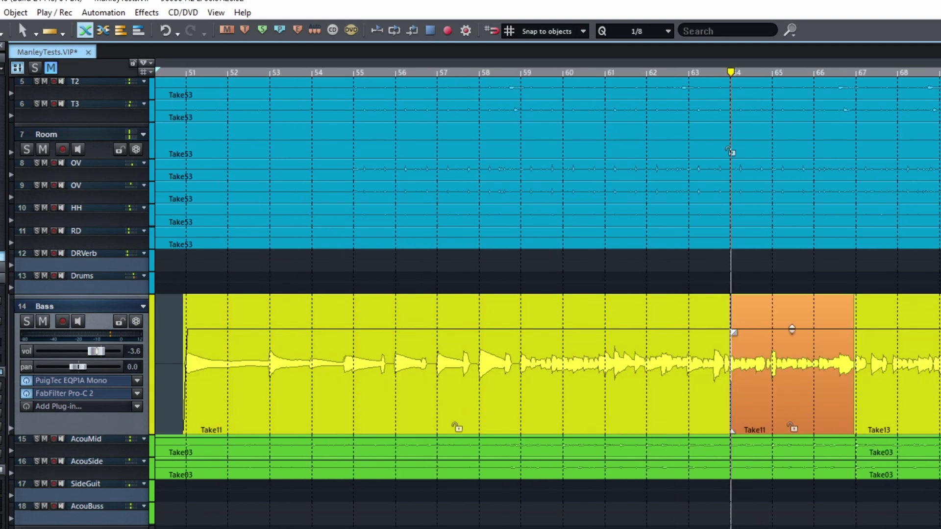
scroll(730, 152, "up", 6)
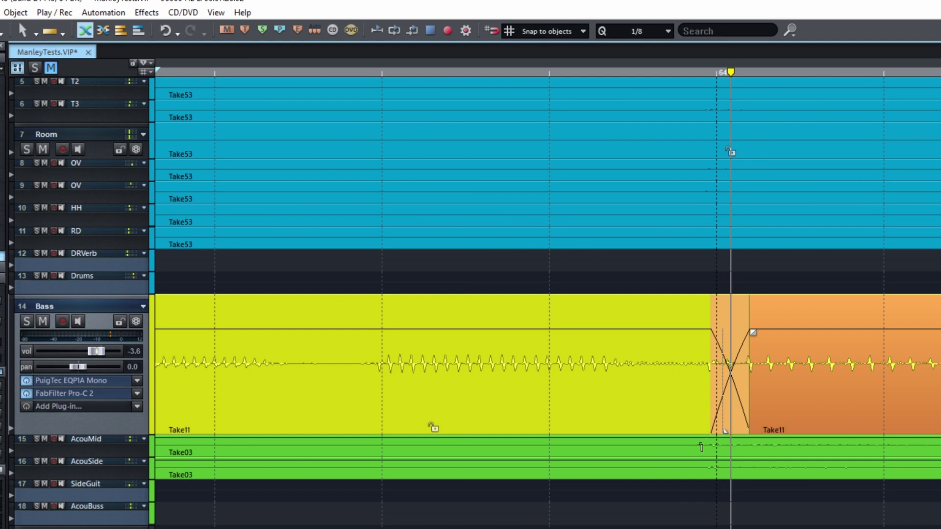
left_click_drag(727, 431, 672, 430)
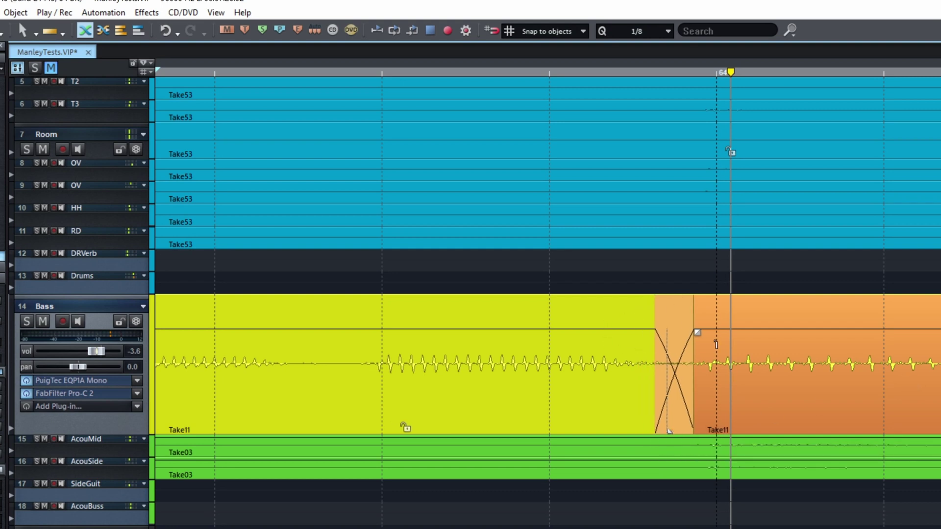
Step: Fine-tune the length of the crossfade before bar 64 and change its shape to Linear Crossfade
mouse_move(697, 331)
left_mouse_down()
mouse_move(766, 337)
mouse_move(697, 334)
left_mouse_up()
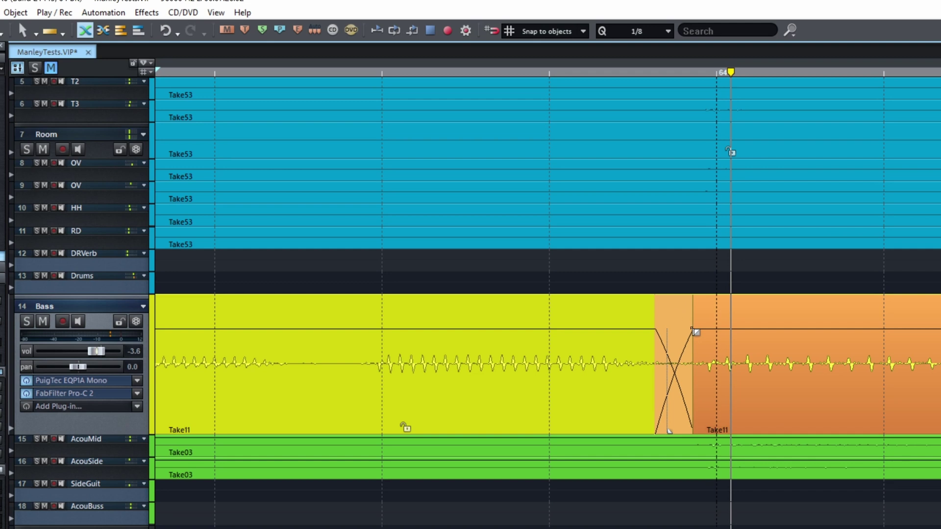
right_click(699, 334)
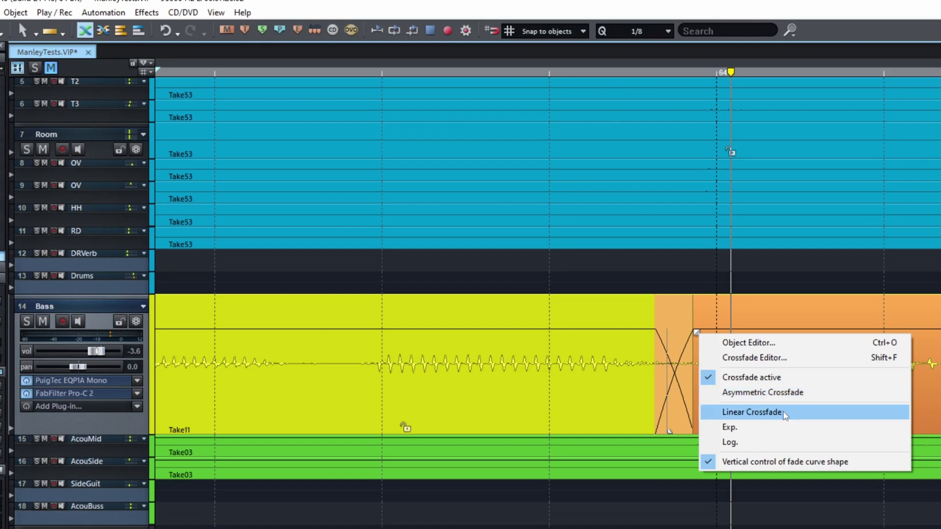
left_click(783, 415)
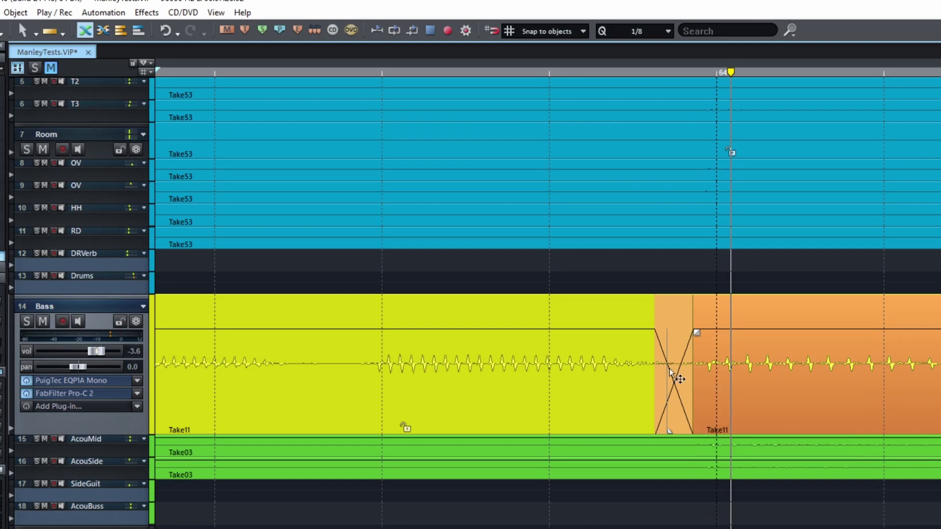
Step: Lengthen the crossfade before bar 64 slightly, trying its Asymmetric Crossfade option on and off
left_click_drag(699, 336, 706, 335)
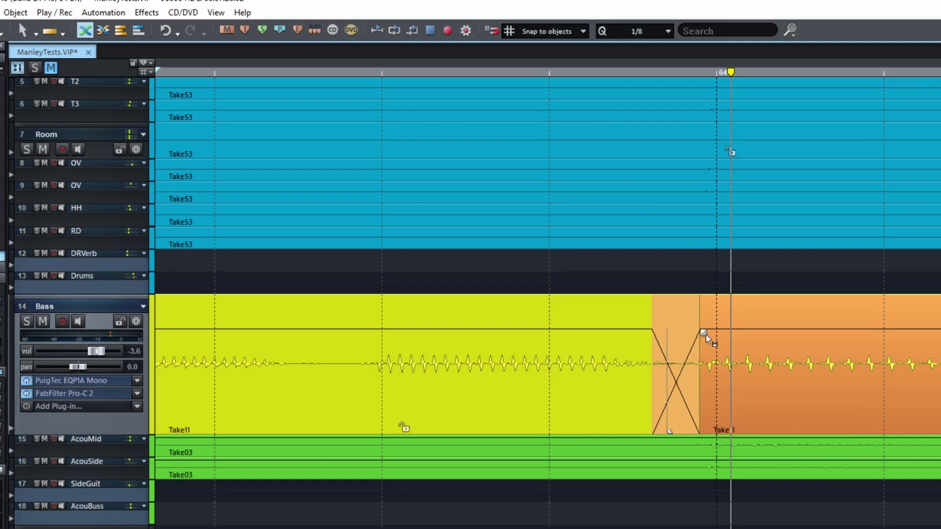
right_click(706, 334)
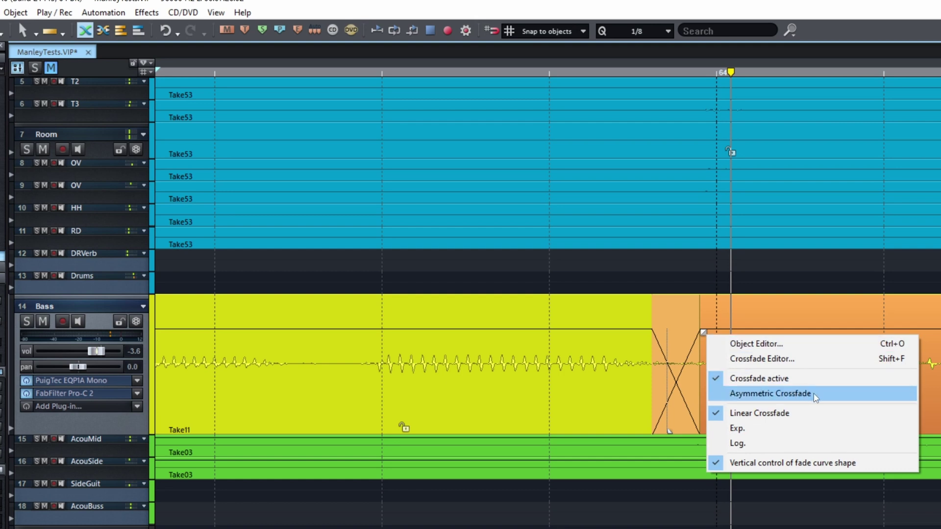
left_click(815, 397)
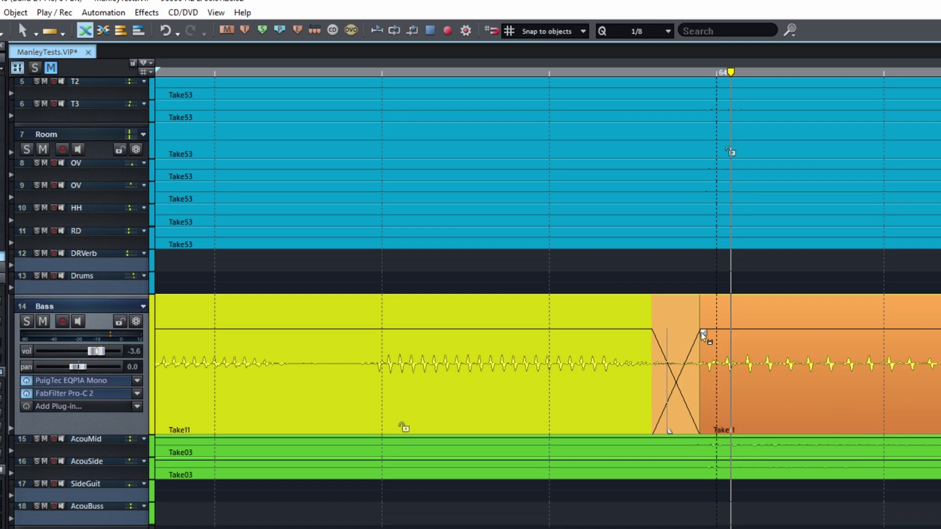
mouse_move(701, 332)
left_mouse_down()
mouse_move(686, 335)
mouse_move(701, 333)
left_mouse_up()
right_click(701, 334)
left_click(748, 387)
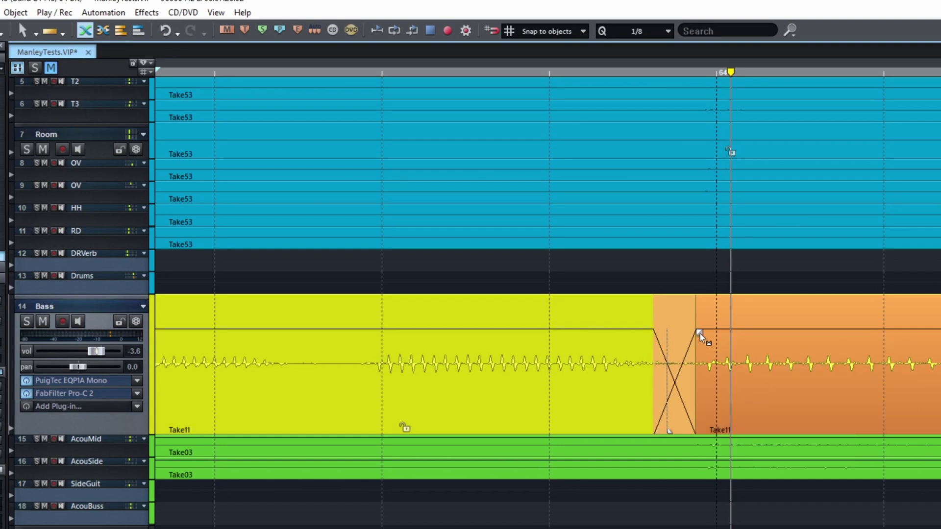
Step: Open the Crossfade Editor for the crossfade between the two Take11 bass objects
right_click(701, 336)
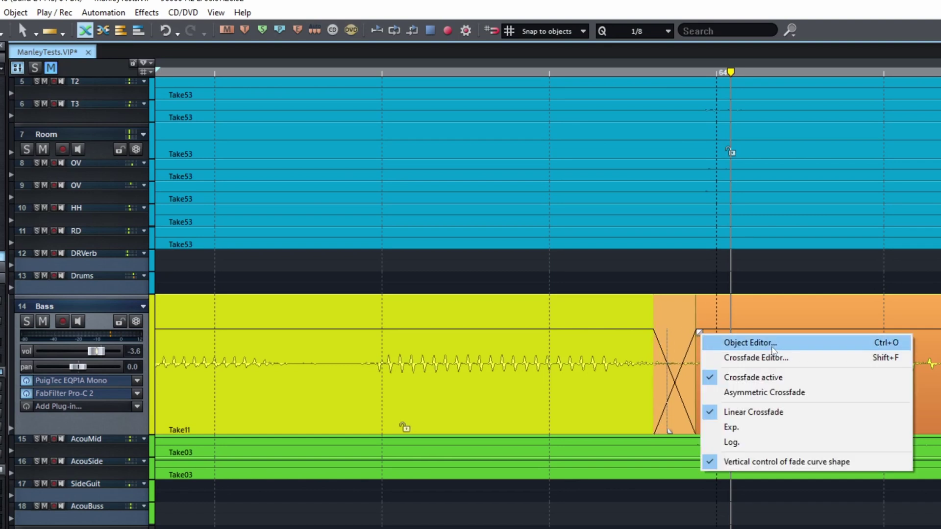
left_click(801, 358)
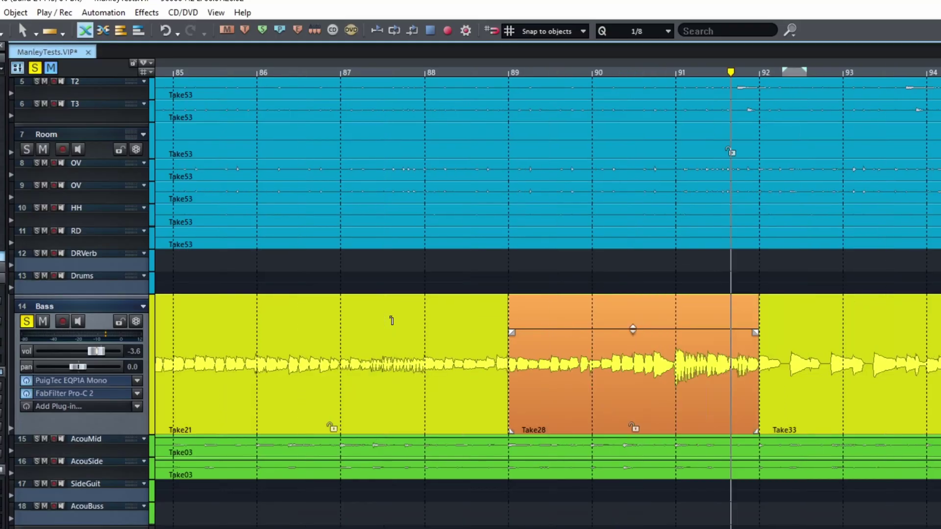
Step: Play the soloed bass across the transition from Take28 to Take33 at bar 92
scroll(391, 320, "up", 5)
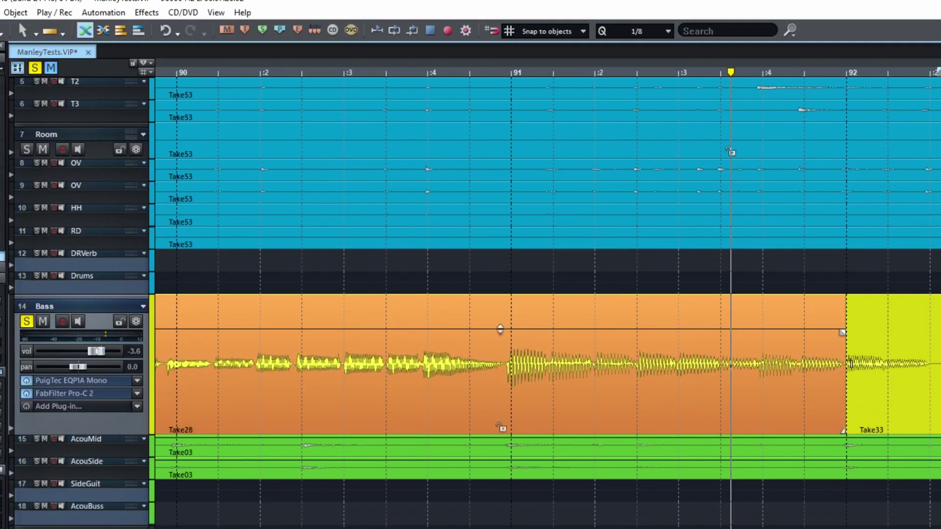
left_click(697, 347)
key("space")
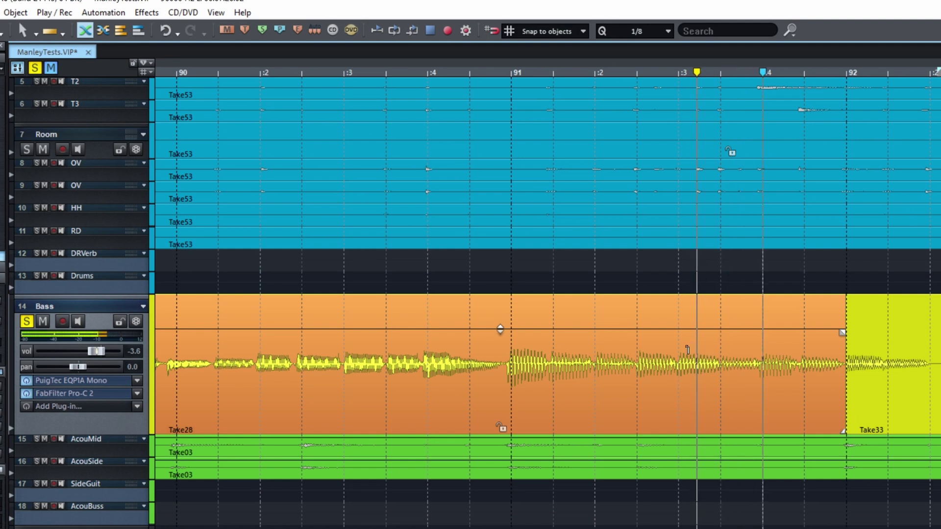
key("space")
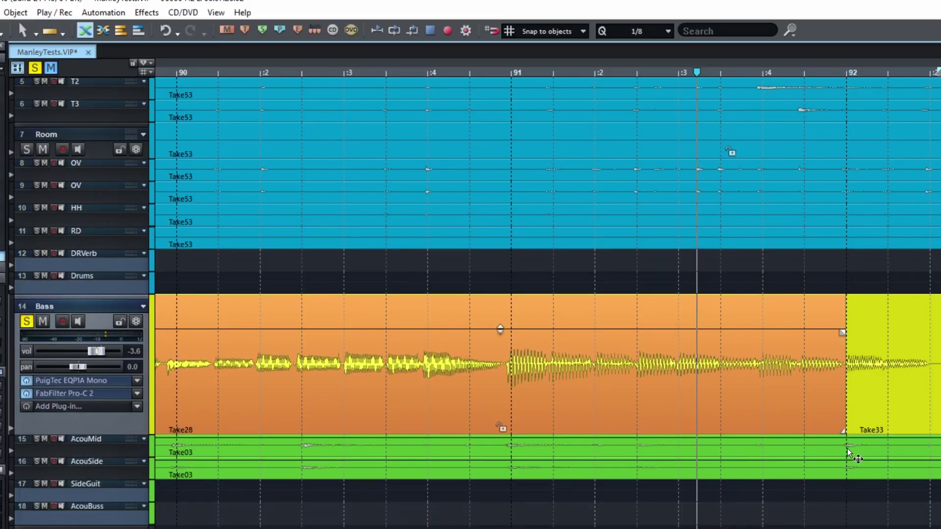
Step: Move the crossfade between the Take28 and Take33 bass objects slightly earlier, into the gap just before the bar 92 note
left_click(847, 432)
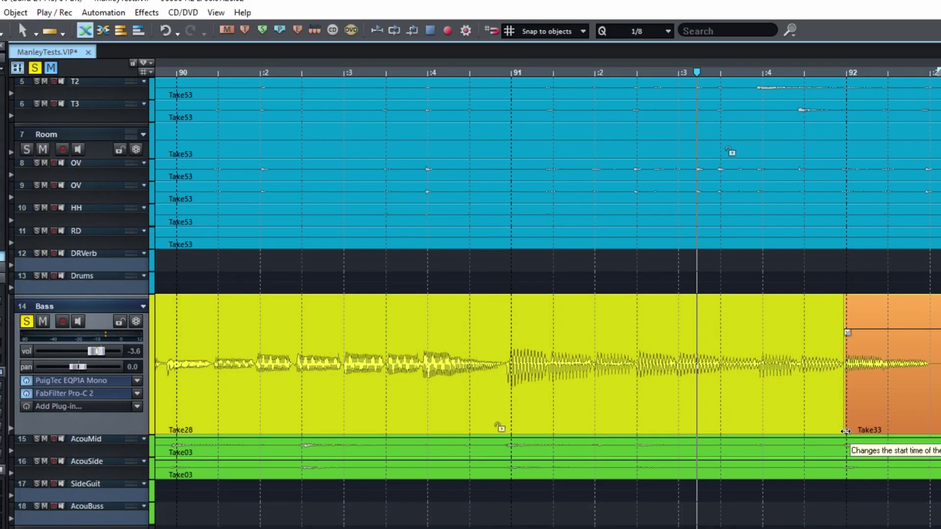
scroll(847, 432, "up", 2)
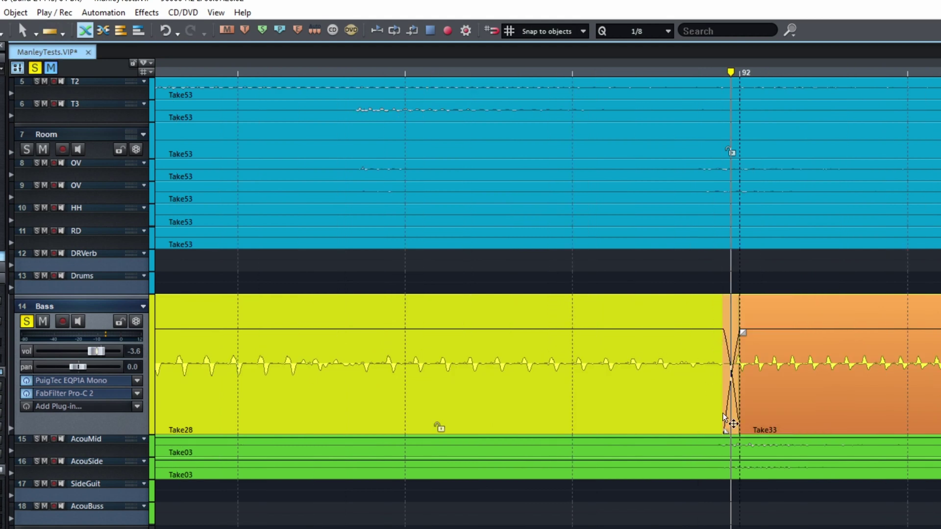
left_click(730, 433)
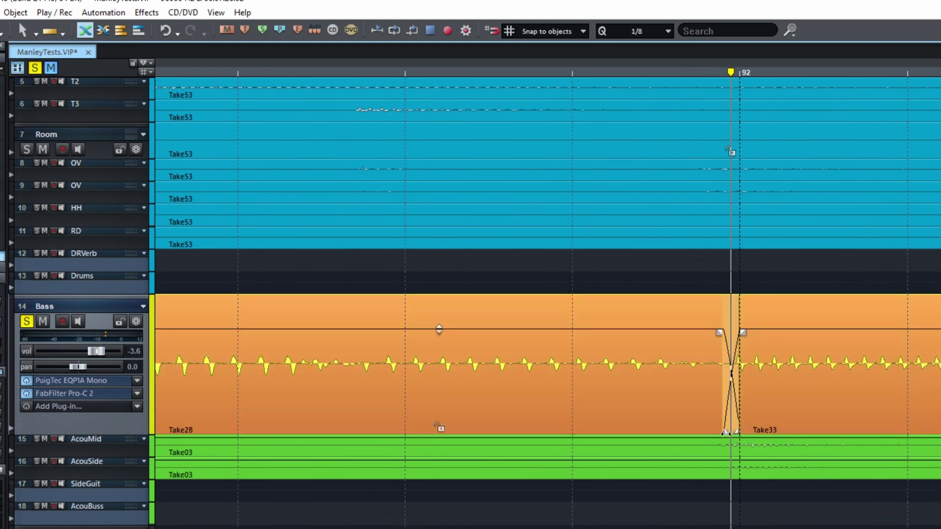
left_click_drag(726, 433, 703, 431)
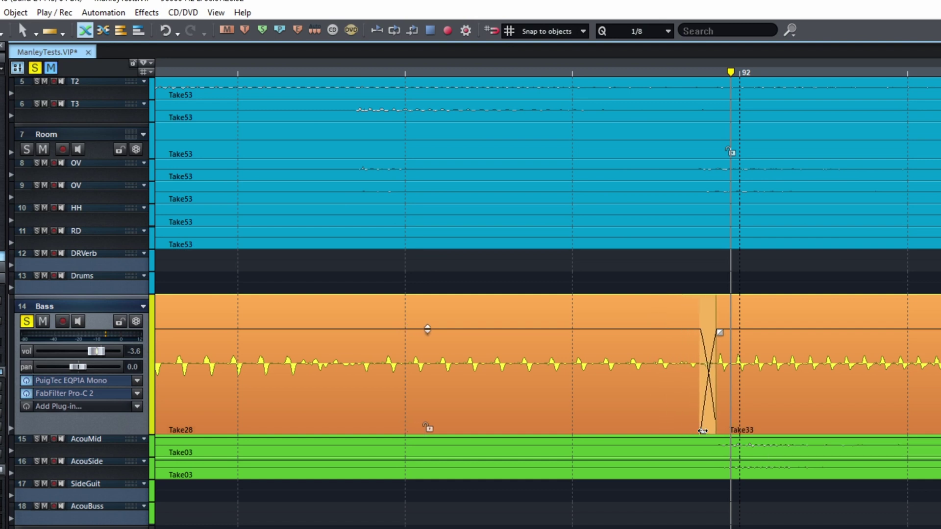
key("Down")
key("Down")
key("Down")
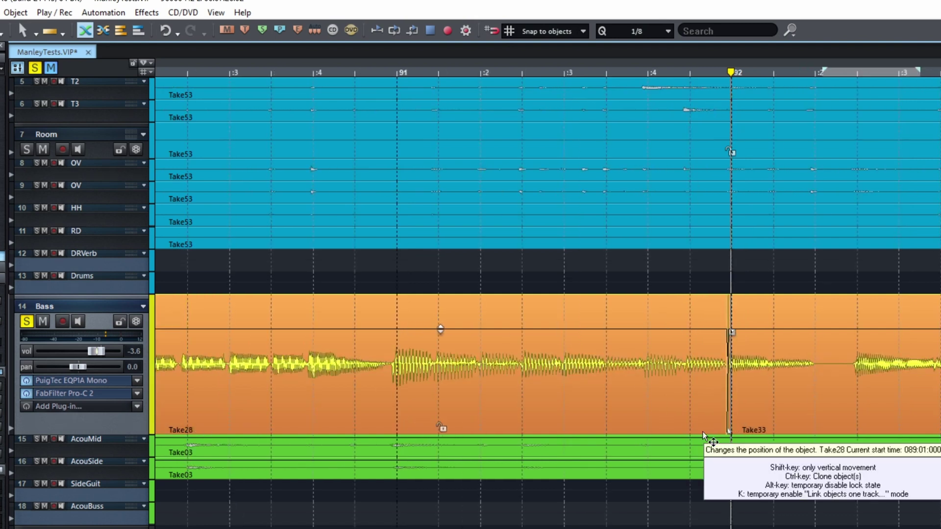
Step: Play the bass again from the middle of bar 91 to check the moved crossfade into Take33
left_click(599, 361)
key("space")
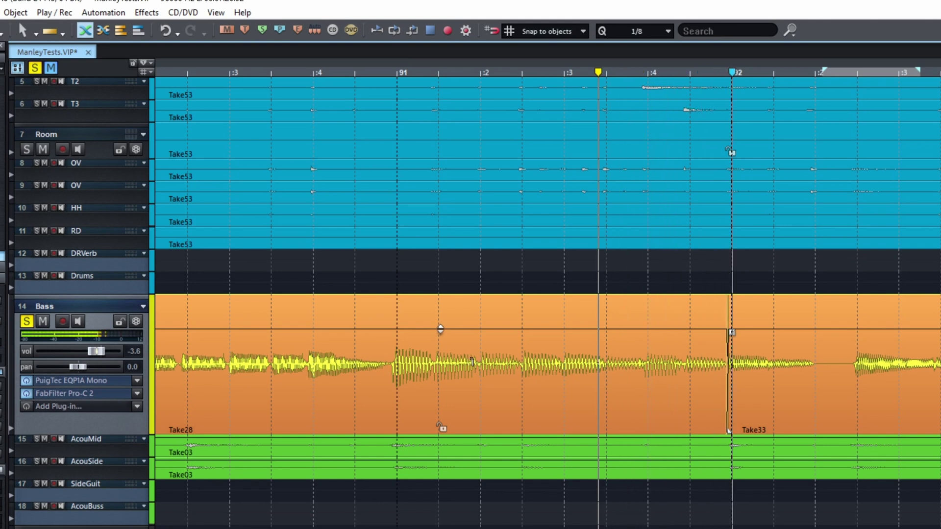
key("space")
key("space")
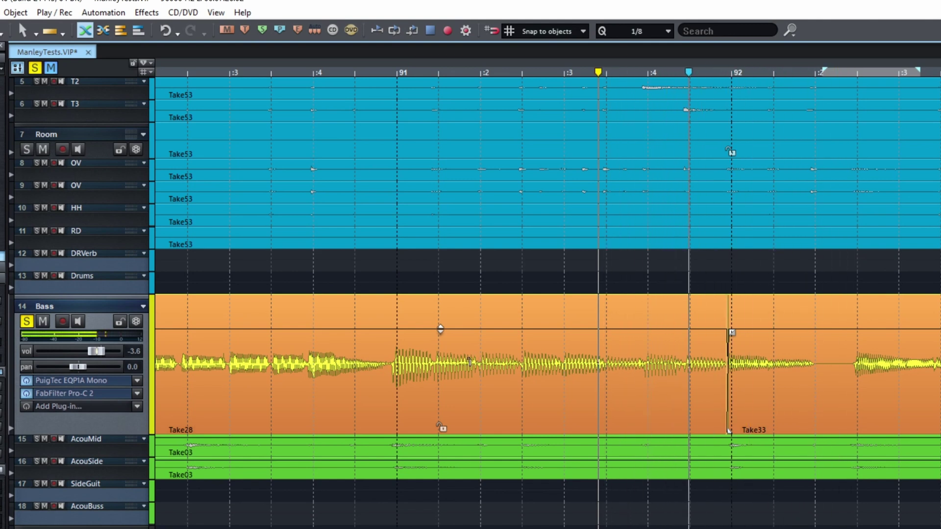
key("space")
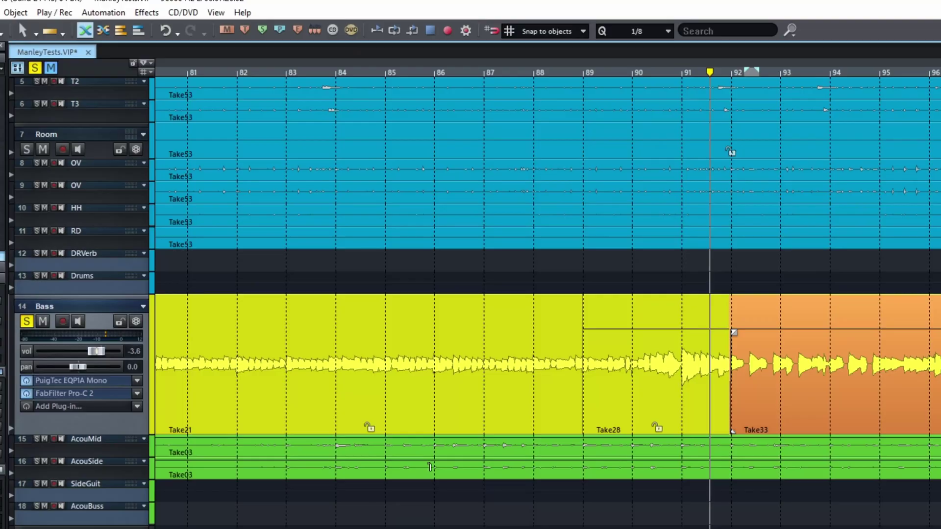
Step: Try to delete the short bass note just before bar 90 in Take28
scroll(445, 463, "up", 3)
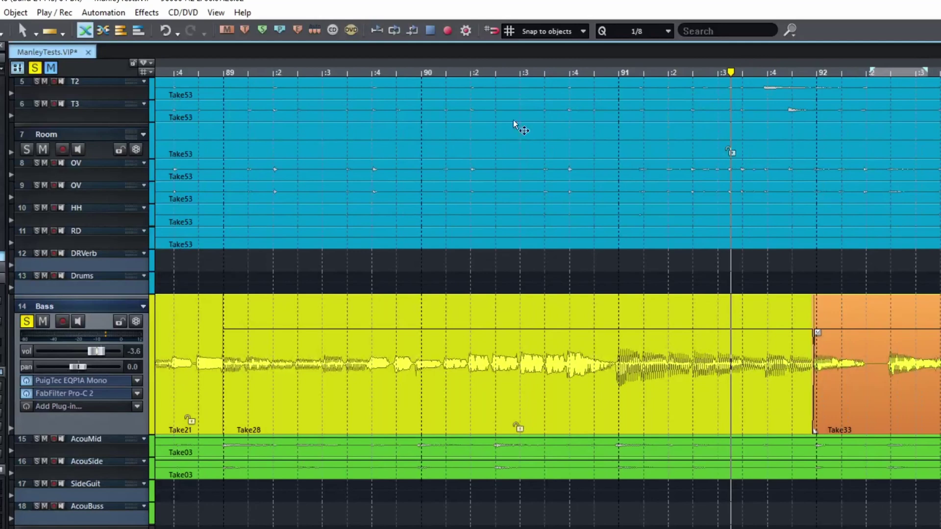
left_click_drag(391, 359, 415, 362)
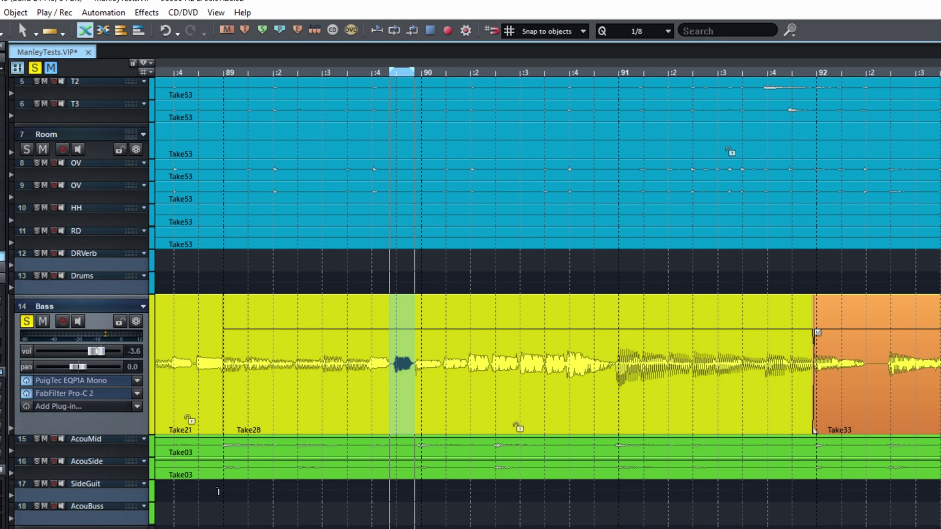
key("Delete")
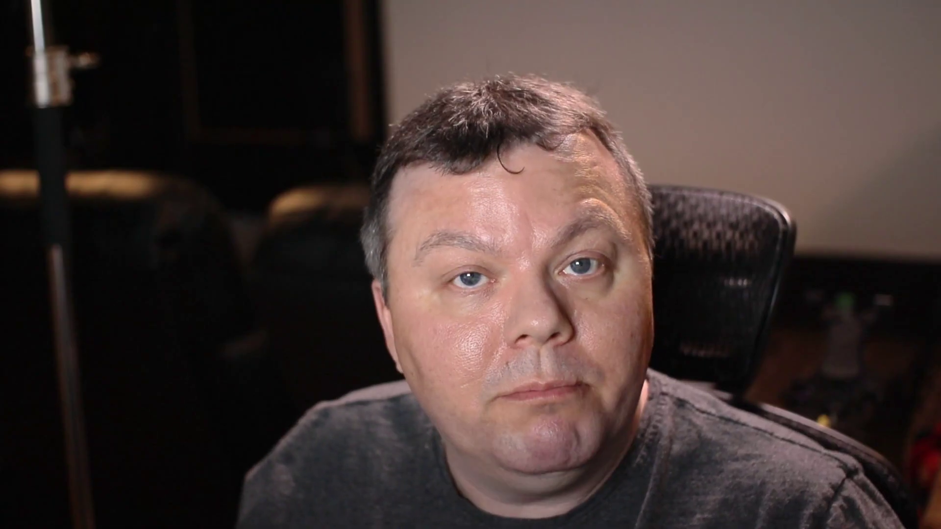
Step: Split the bass note at bar 90 out of Take28 as its own object and nudge it slightly later
left_click_drag(732, 348, 839, 350)
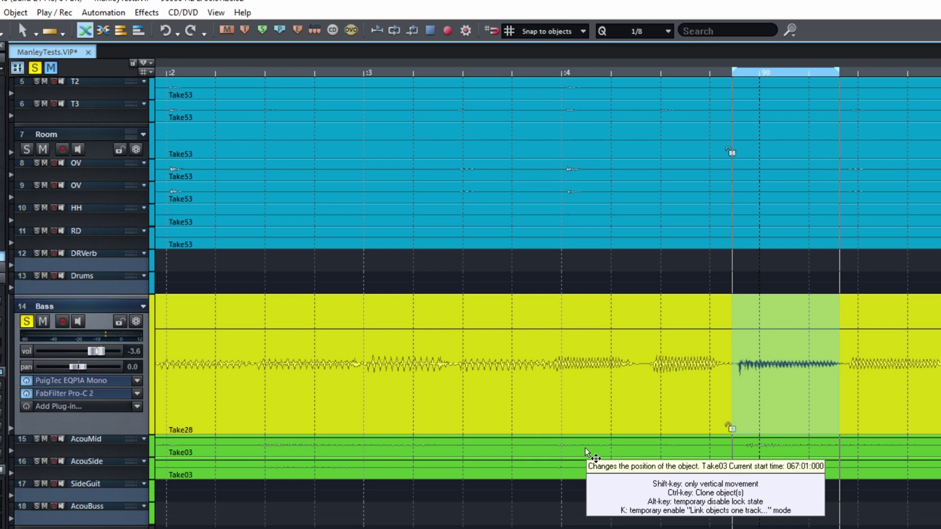
key("t")
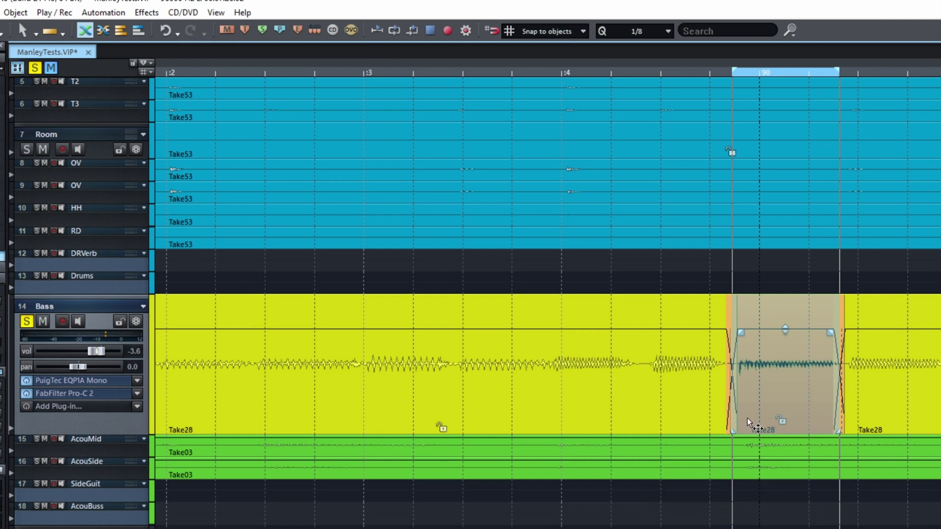
left_click_drag(753, 421, 763, 423)
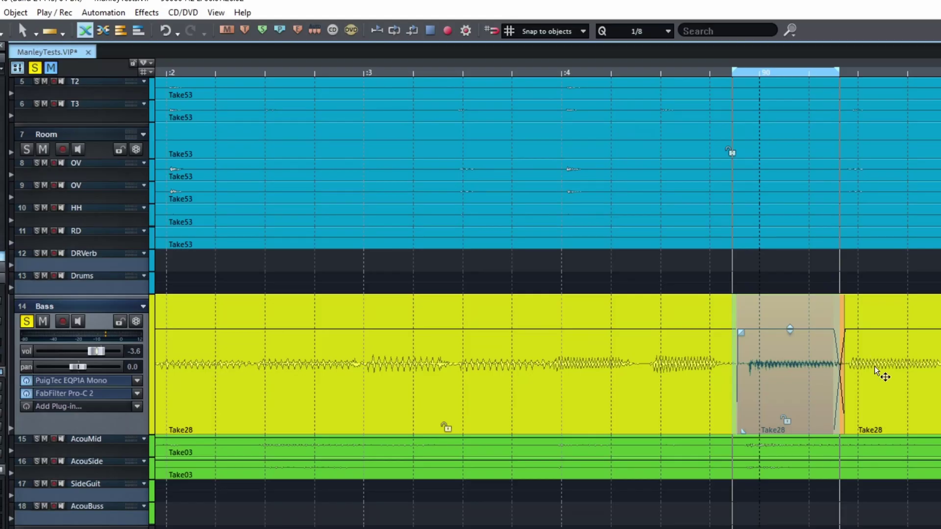
Step: Move the start of the Take28 object after the isolated bar 90 note slightly later and play back the edit
left_click(854, 426)
left_click_drag(842, 430, 848, 431)
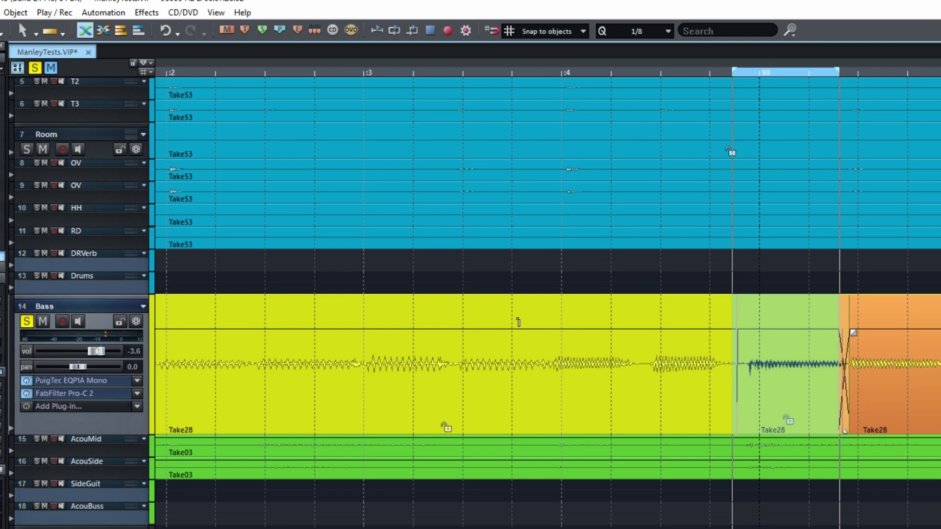
left_click(488, 324)
key("space")
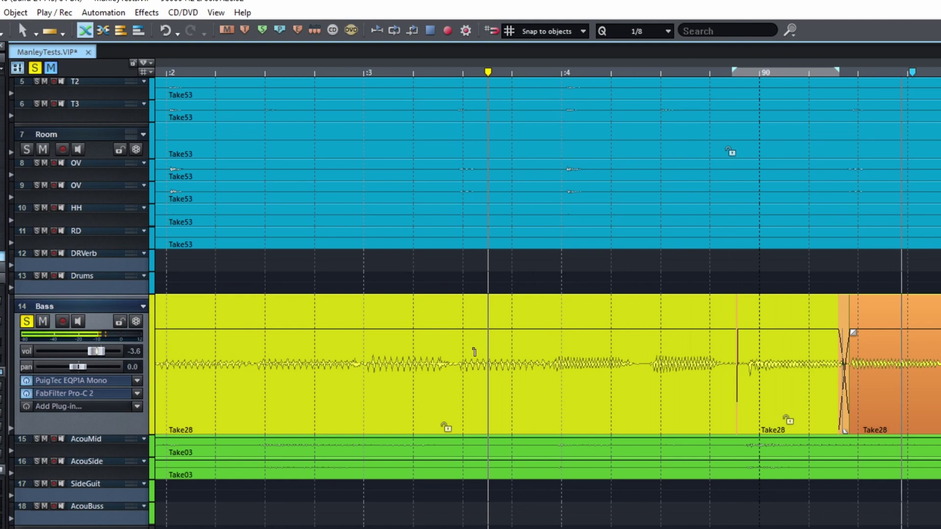
key("space")
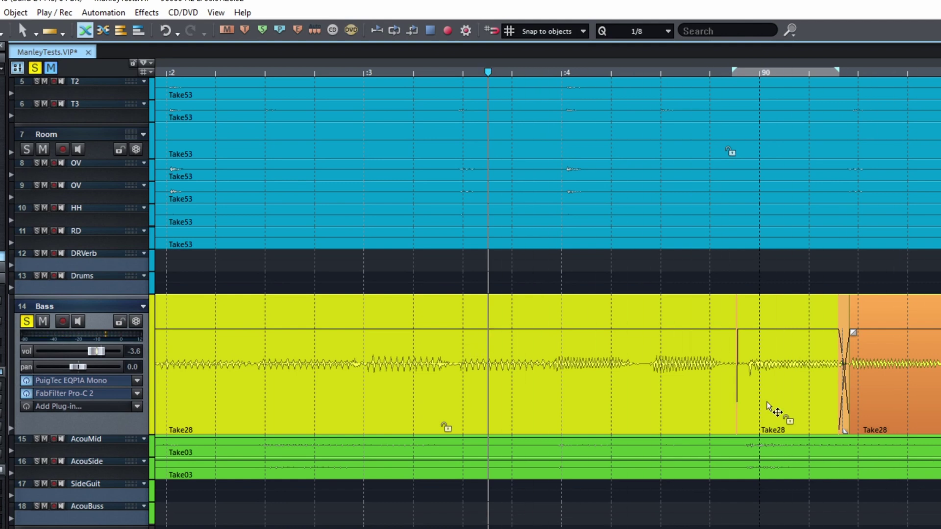
Step: Extend the start of the isolated bar 90 note object earlier to crossfade with the preceding Take28 object, and play the result
left_click(764, 416)
mouse_move(746, 430)
left_mouse_down()
mouse_move(730, 431)
mouse_move(753, 432)
mouse_move(729, 432)
mouse_move(799, 431)
mouse_move(720, 431)
mouse_move(733, 432)
left_mouse_up()
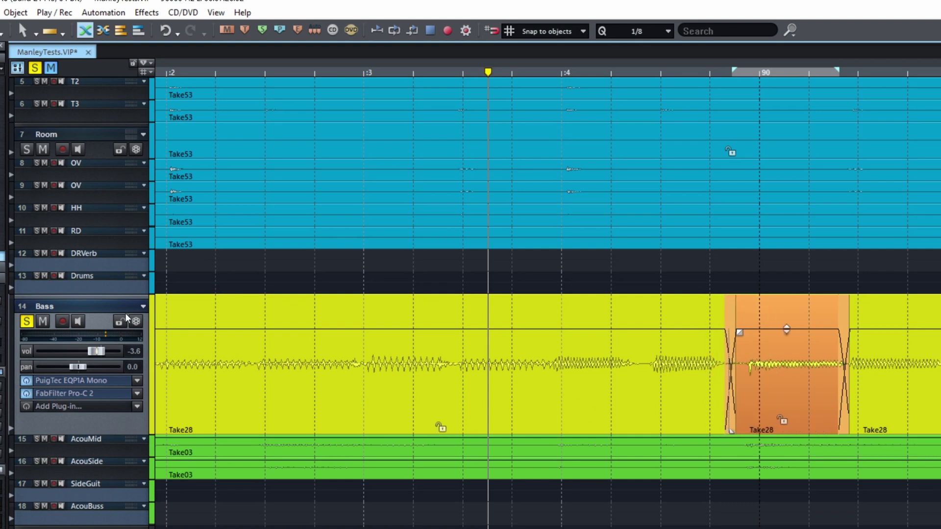
key("space")
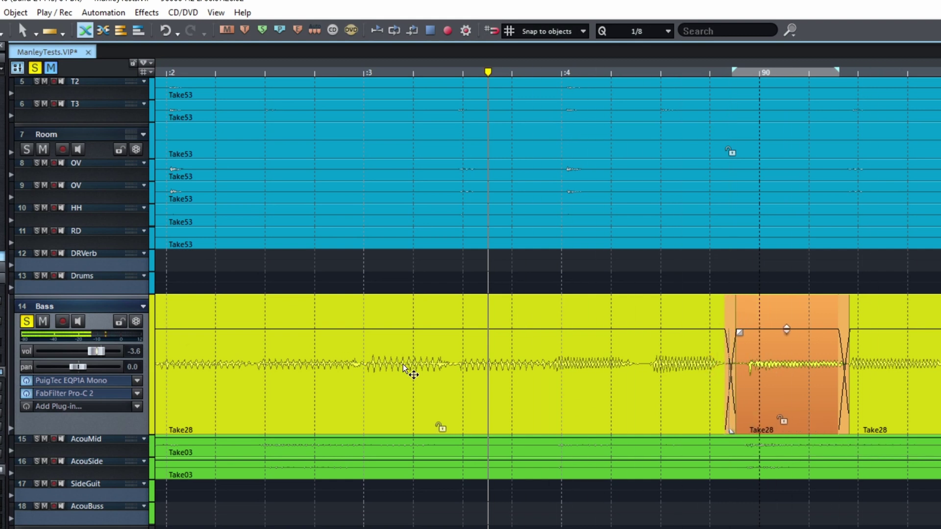
key("space")
Step: Play the full arrangement from bar 65 with all tracks in view
scroll(408, 365, "down", 5)
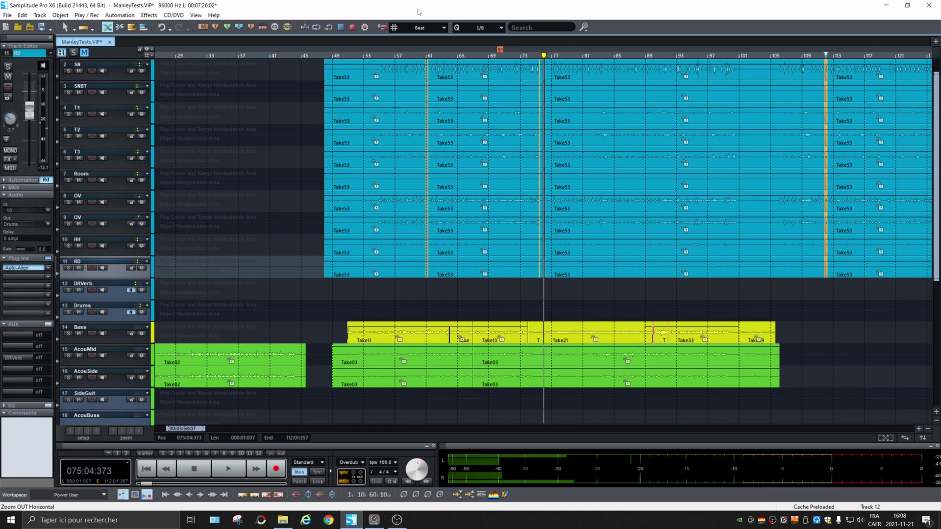
left_click(462, 56)
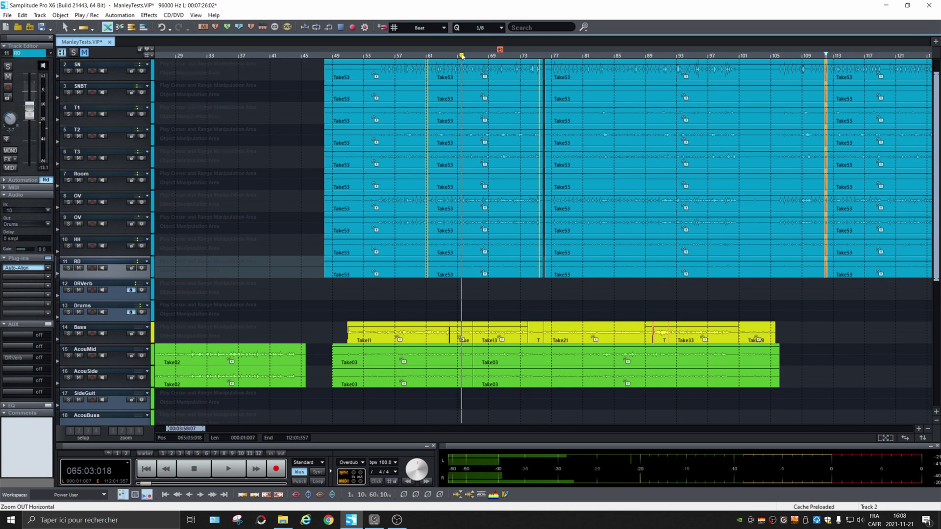
key("space")
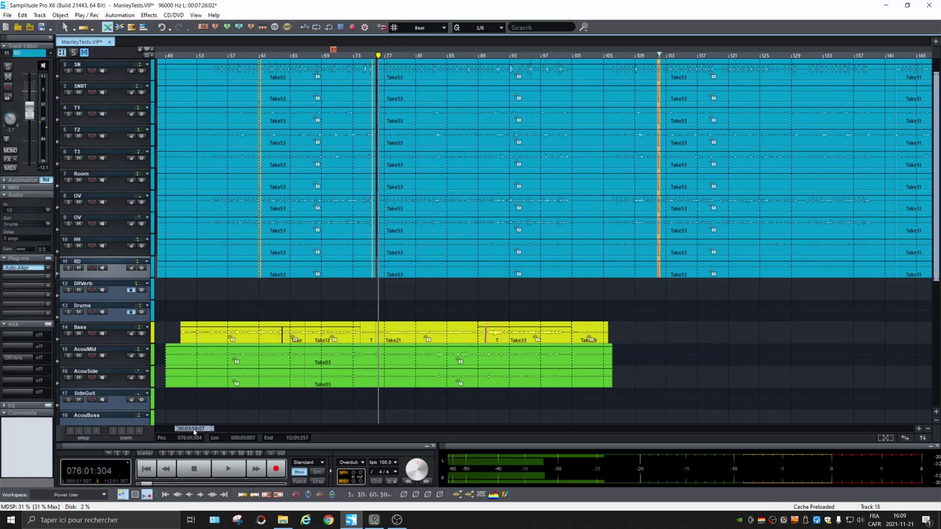
Step: Find the tom fill around bar 58 on the drum tracks and play it from just before bar 59
left_click_drag(194, 431, 205, 431)
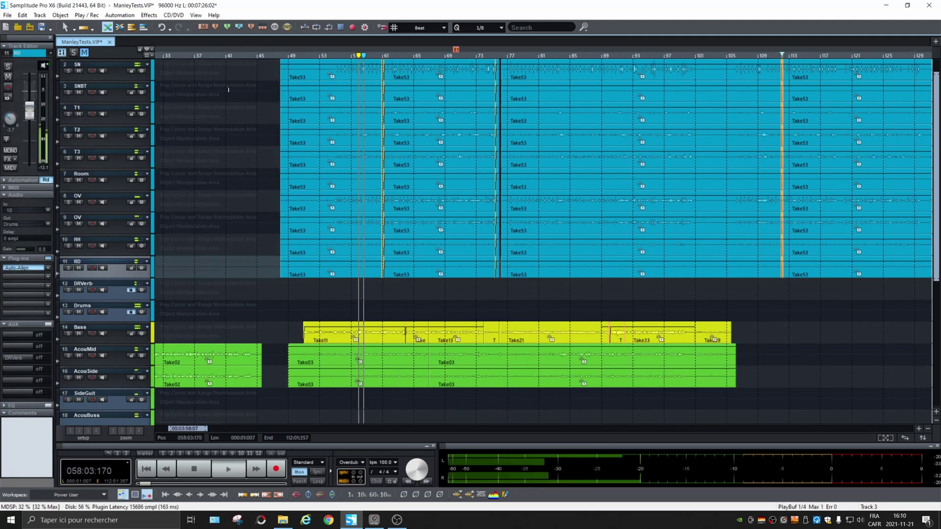
key("space")
left_click(364, 57)
scroll(364, 60, "up", 5)
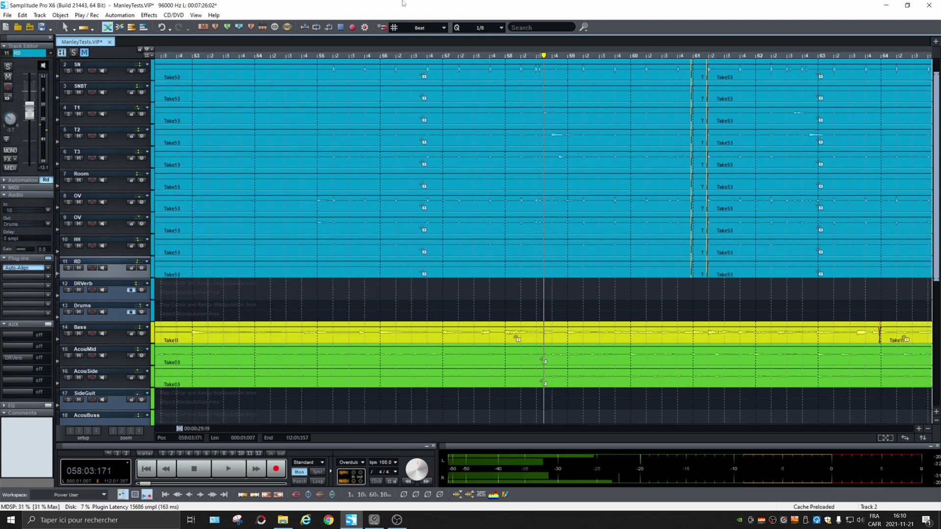
left_click(556, 59)
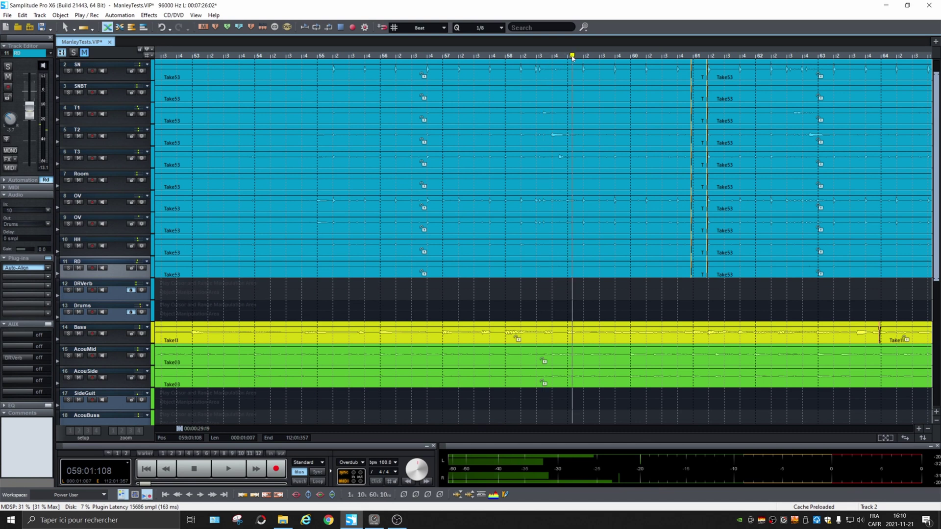
key("space")
key("space")
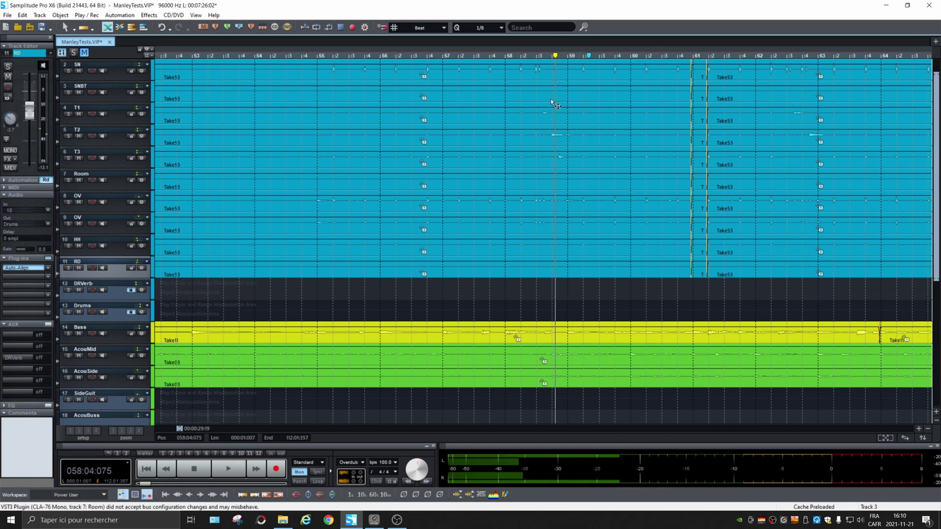
Step: Select bar 59 across the grouped drum tracks, split it out of Take53 as a separate object, and copy that object
scroll(558, 106, "up", 3)
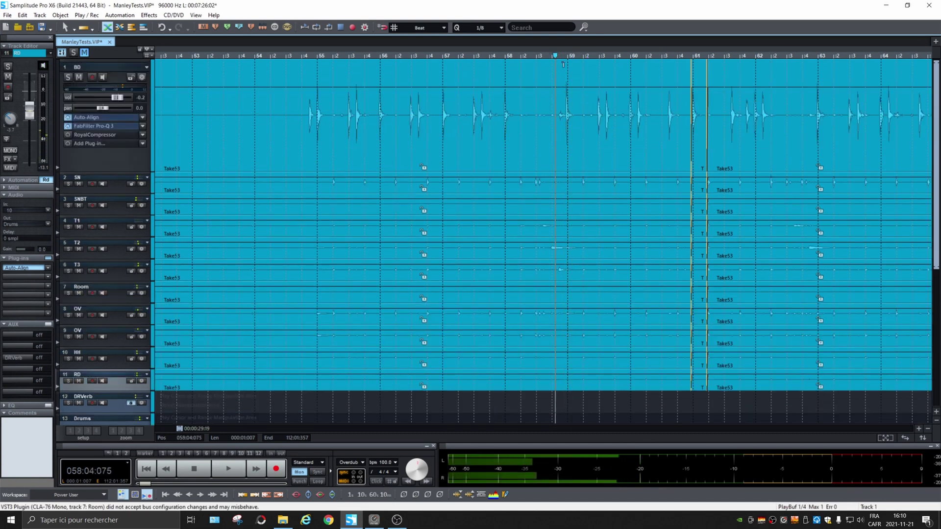
left_click_drag(565, 108, 626, 336)
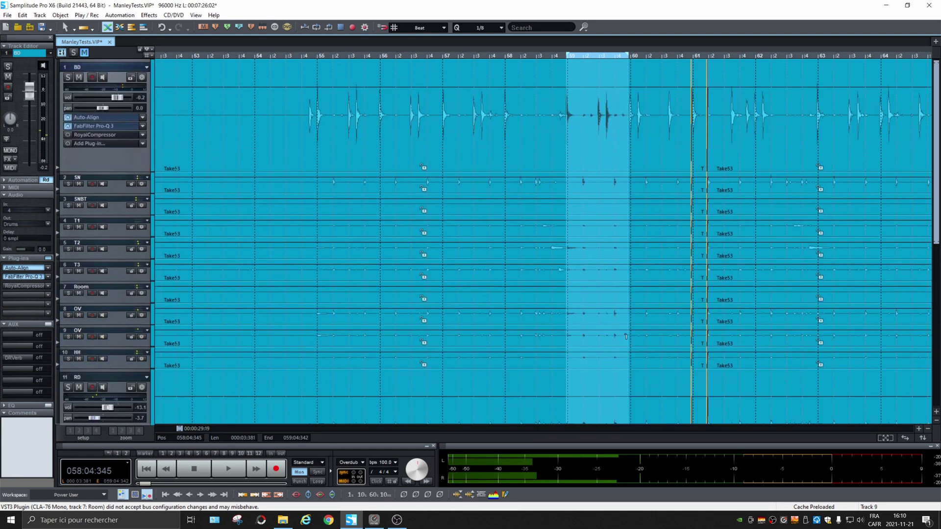
key("t")
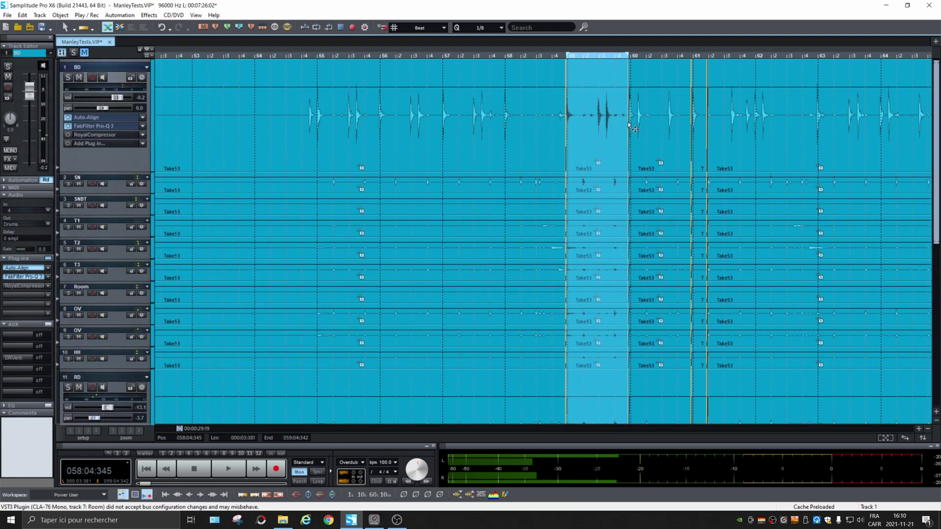
left_click(592, 146)
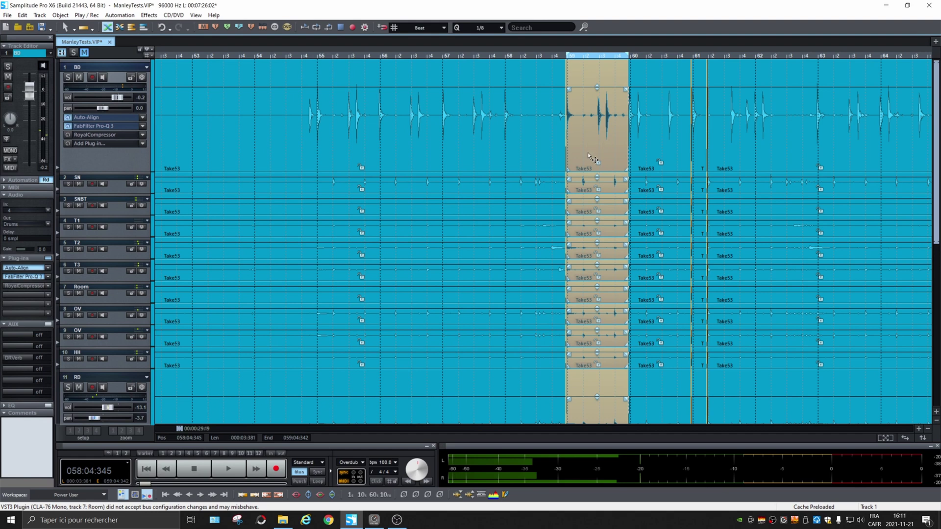
Step: Paste the copied drum bar into the gap at bar 76, starting at the end of the Take51 object
left_click_drag(182, 431, 189, 433)
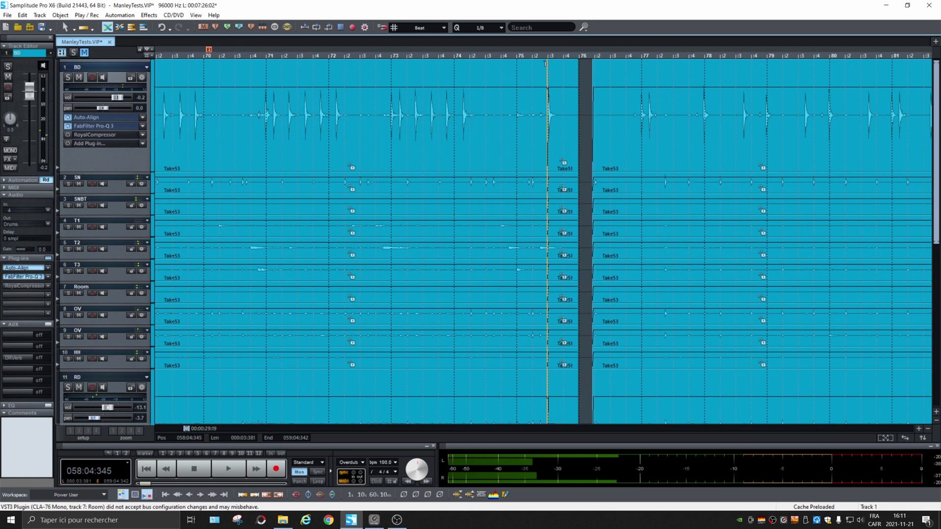
scroll(546, 64, "up", 2)
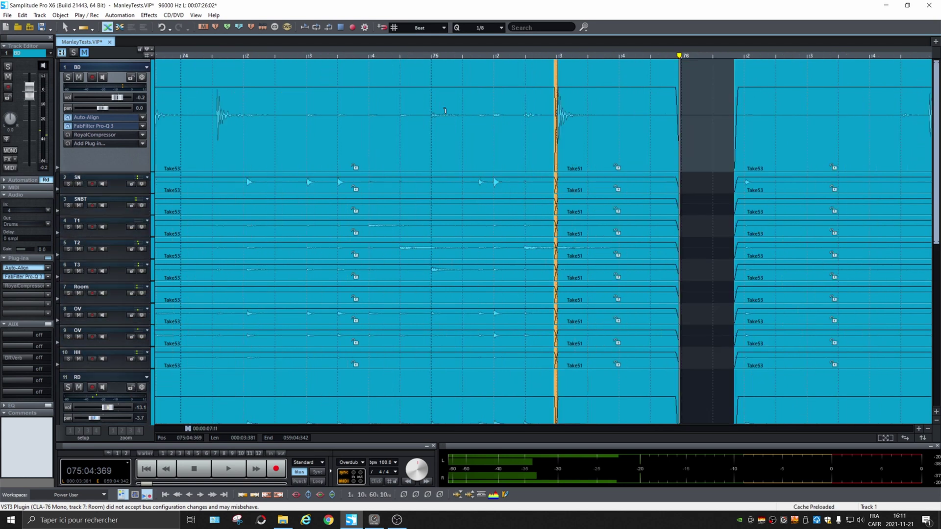
key("ctrl+v")
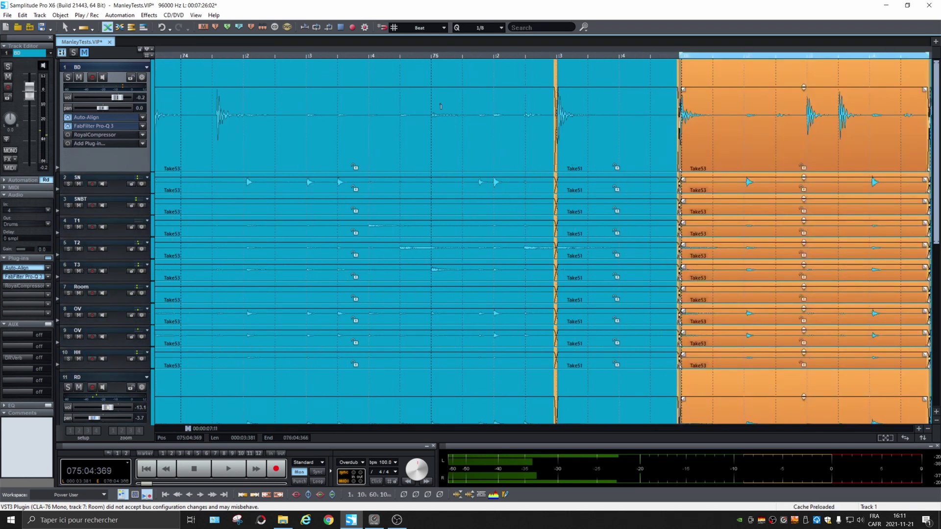
Step: Inspect the crossfade where the pasted drum object begins at bar 76, and play the edit from just before bar 75
scroll(444, 106, "right", 5)
scroll(399, 56, "up", 2)
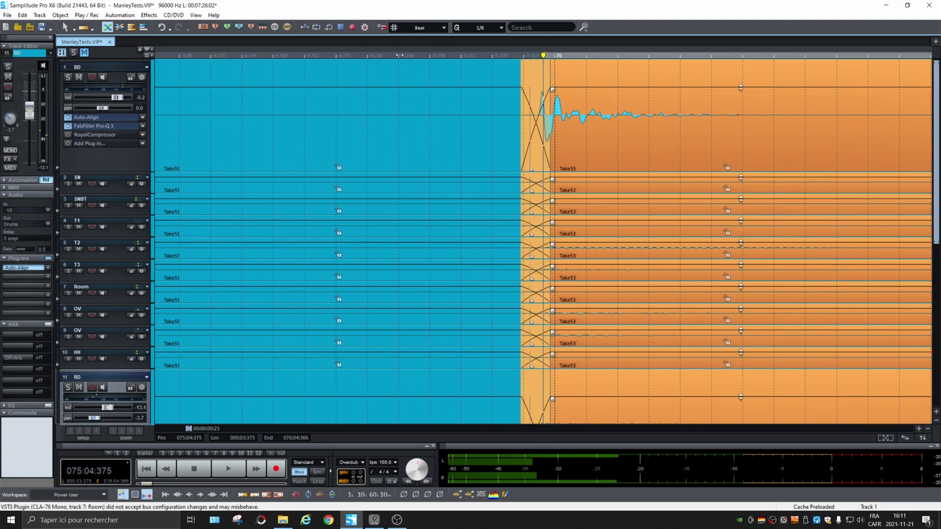
scroll(399, 55, "down", 2)
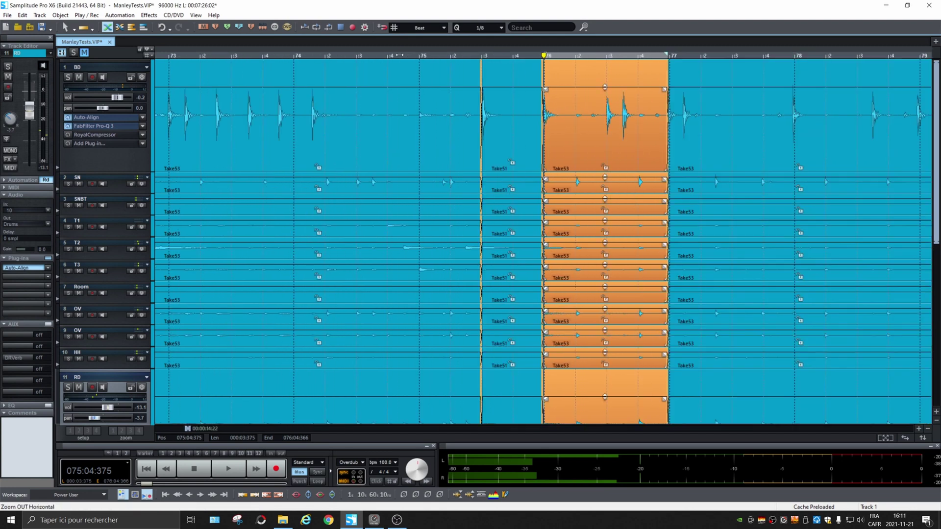
left_click(422, 92)
key("space")
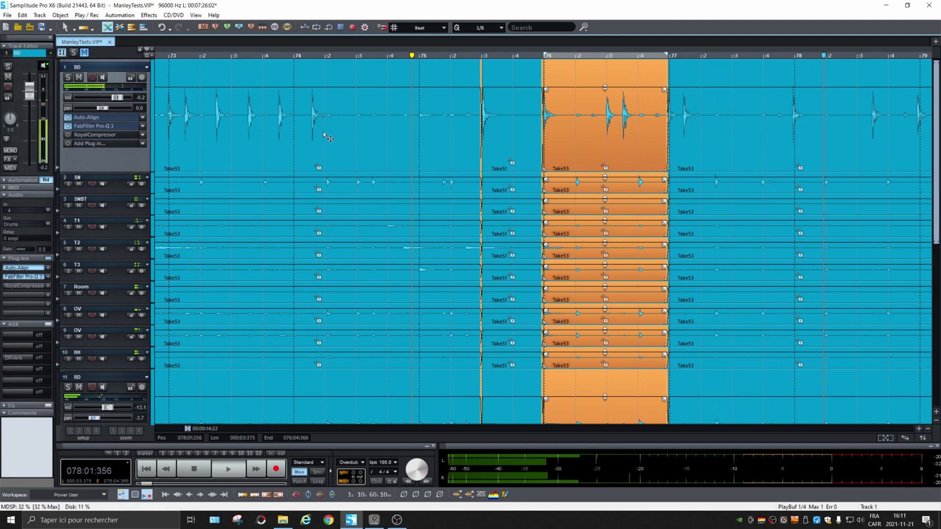
key("space")
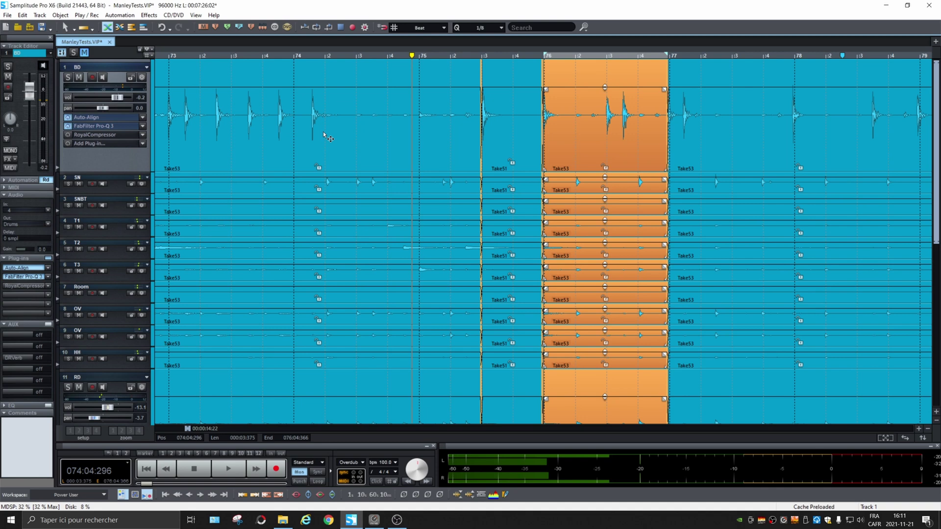